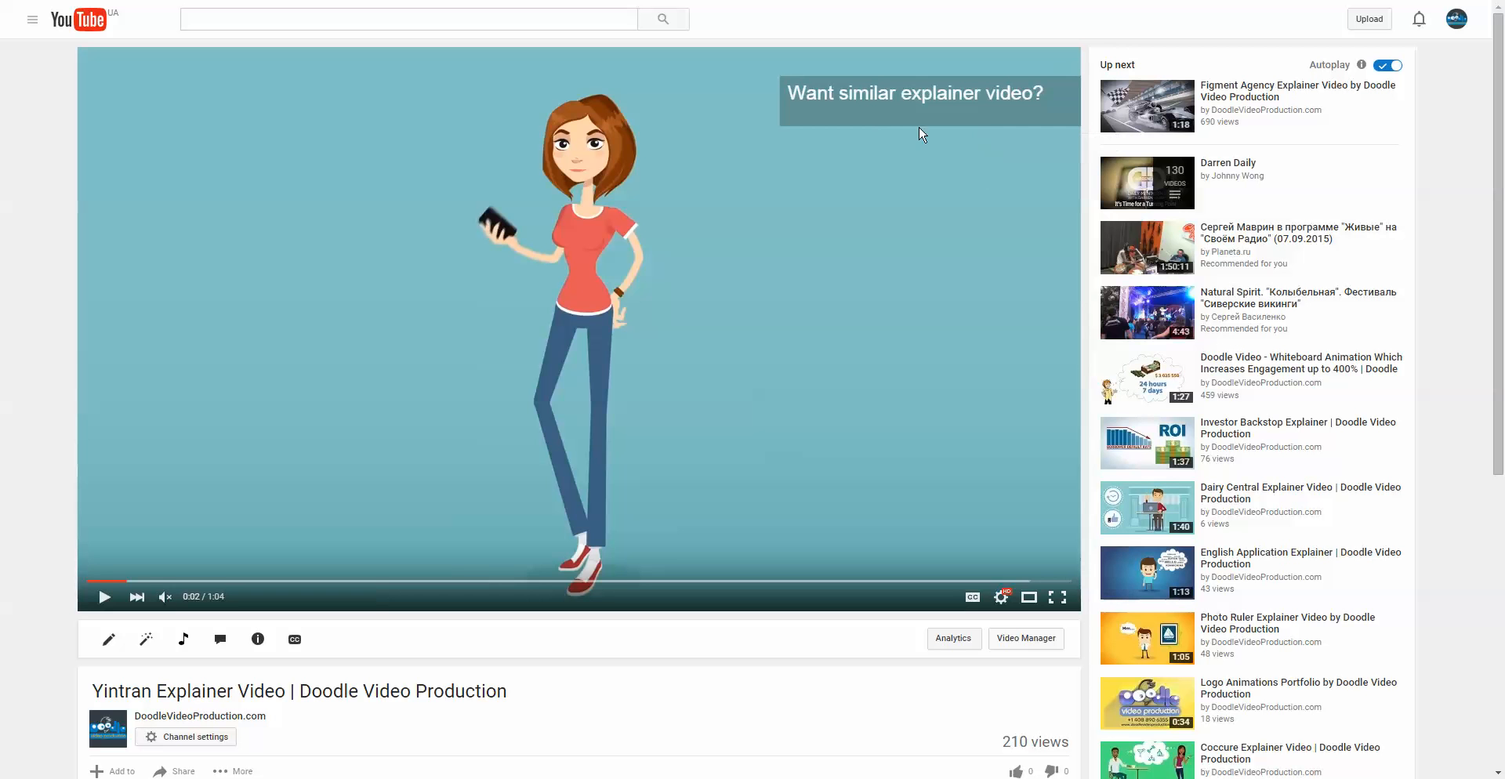
# - Test the "Want similar explainer video?" annotation link, and open the Photo Ruler Explainer Video paused on its logo intro
pyautogui.click(840, 104)
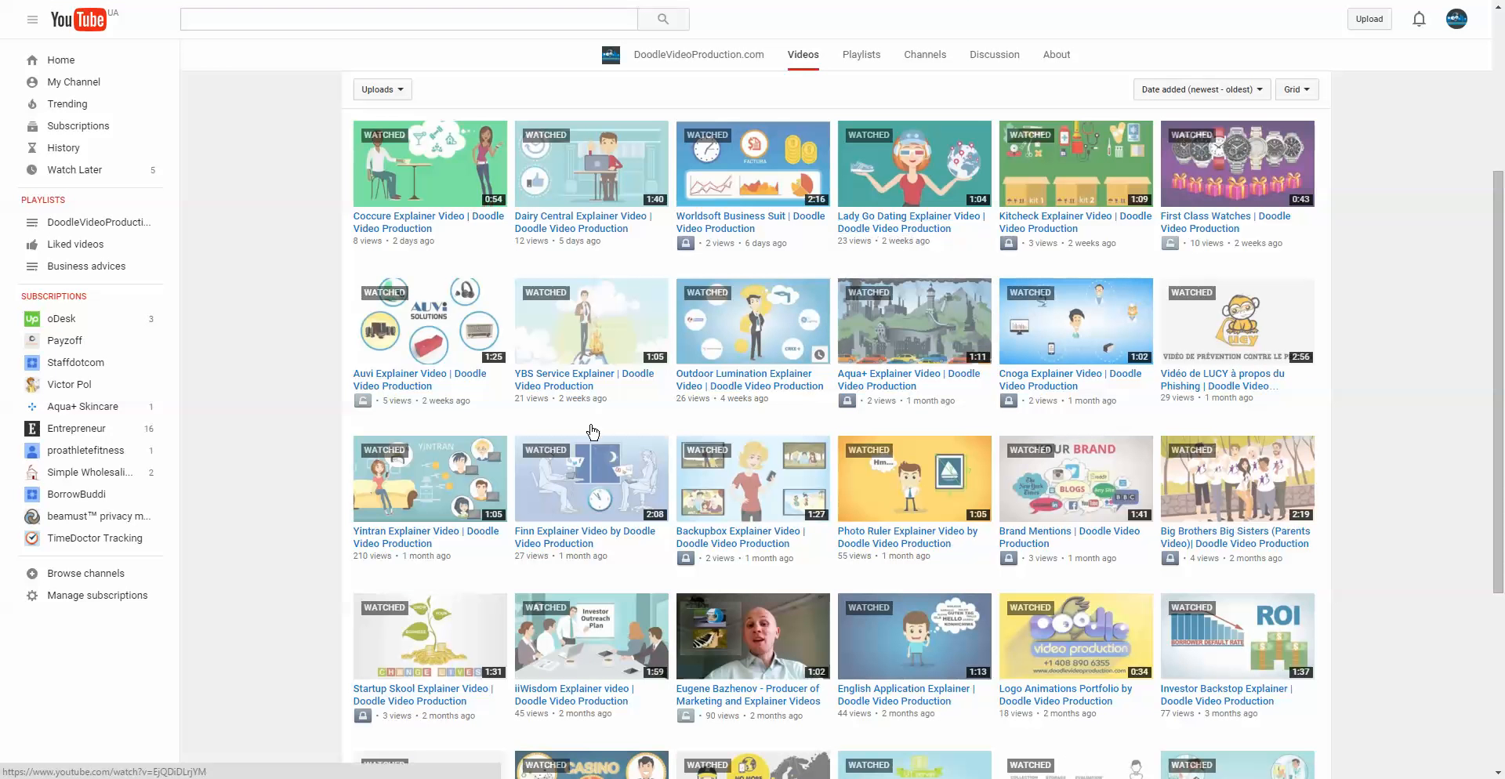
pyautogui.click(866, 534)
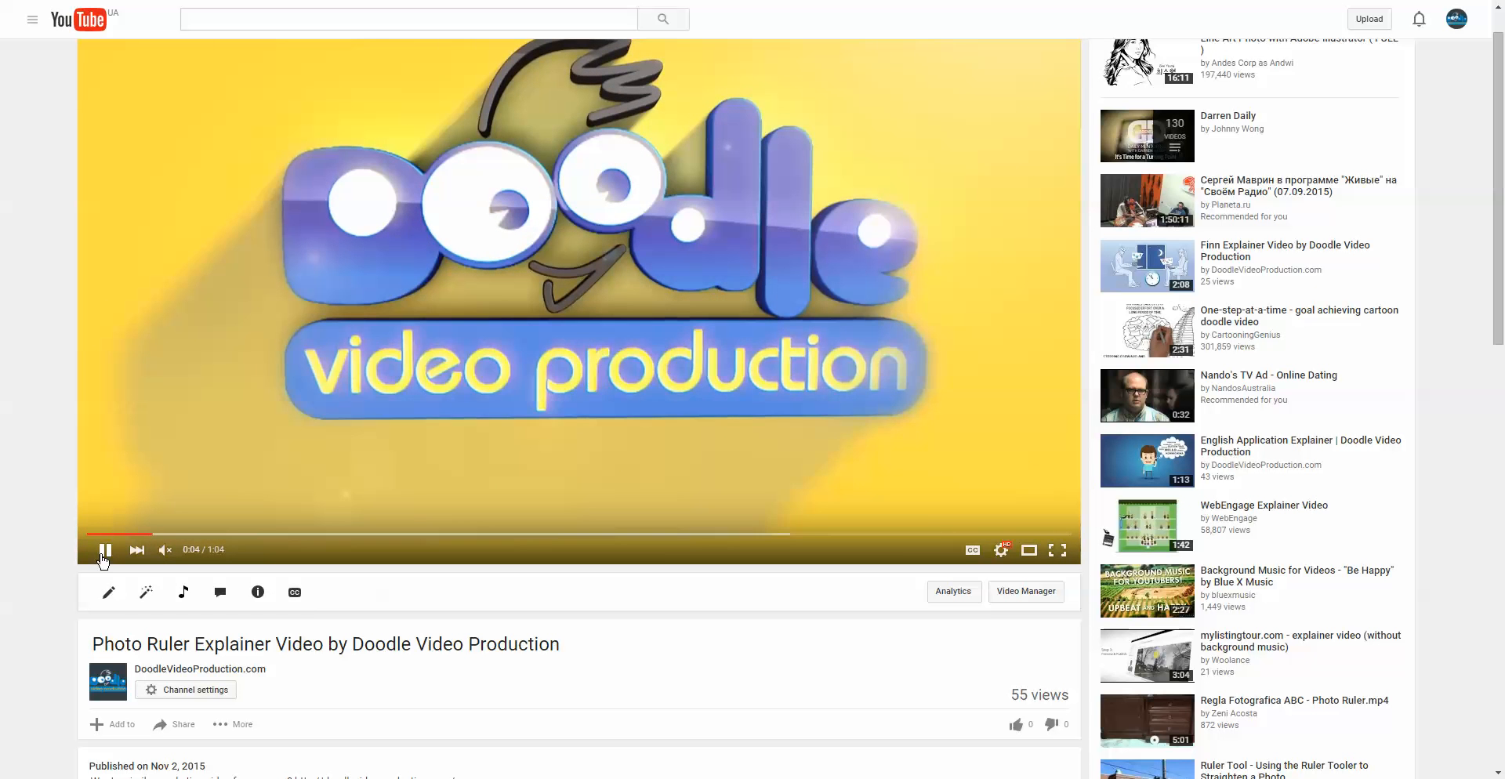
pyautogui.click(102, 553)
pyautogui.rightClick(103, 557)
pyautogui.scroll(-3, 101, 561)
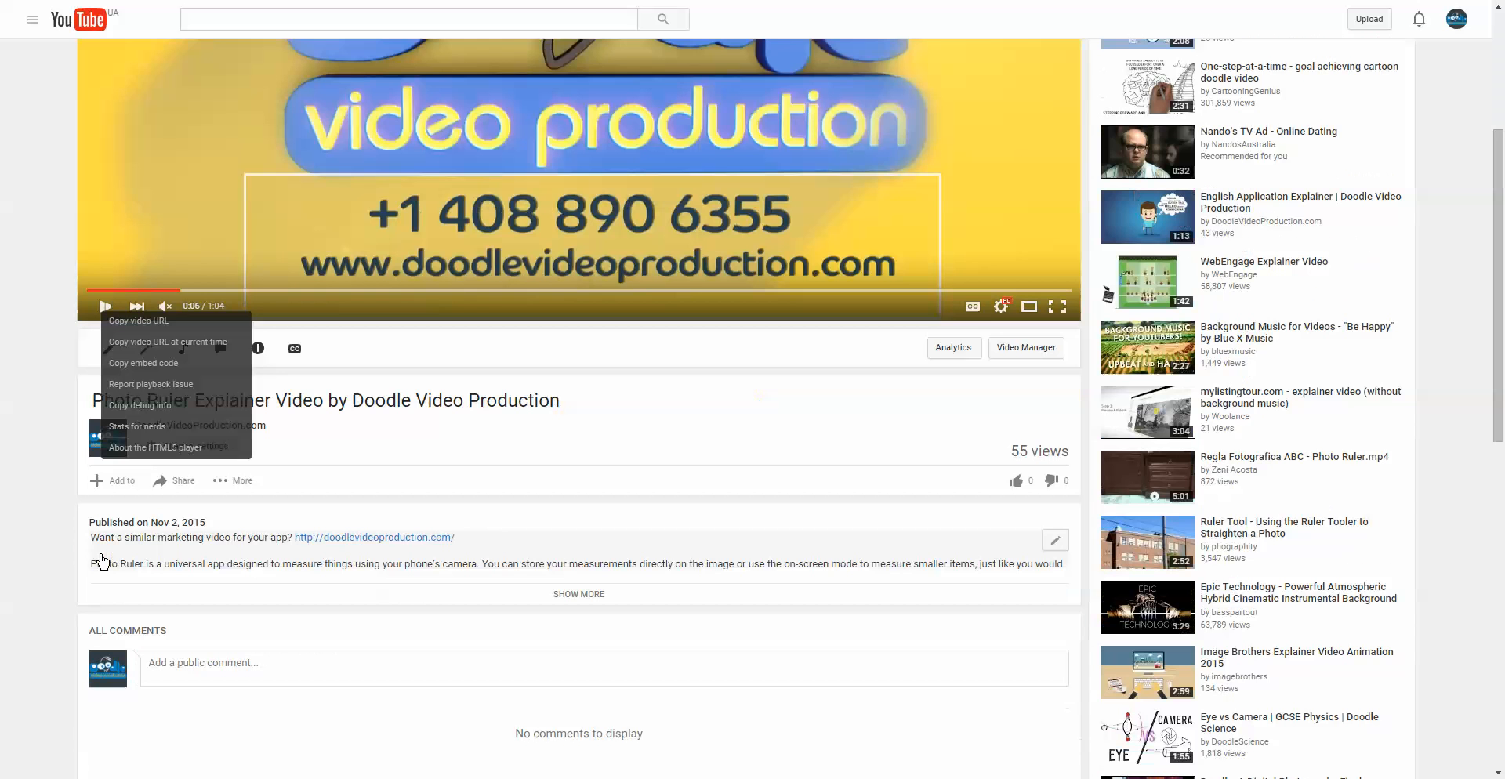
pyautogui.press('Escape')
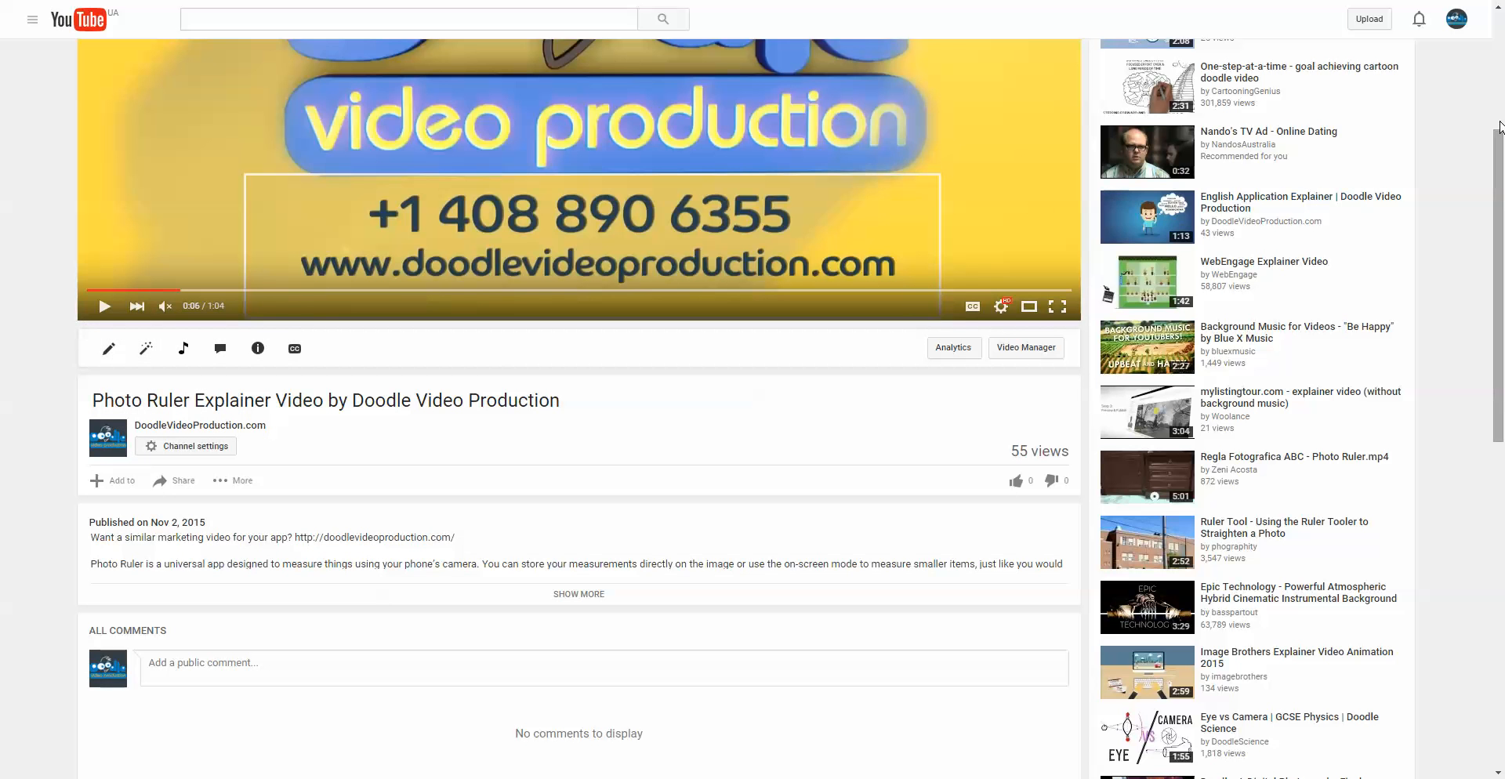
# - Test the clickable annotation over the contact details in the Photo Ruler video and return to the channel's video list
pyautogui.moveTo(1499, 145); pyautogui.dragTo(1500, 37)
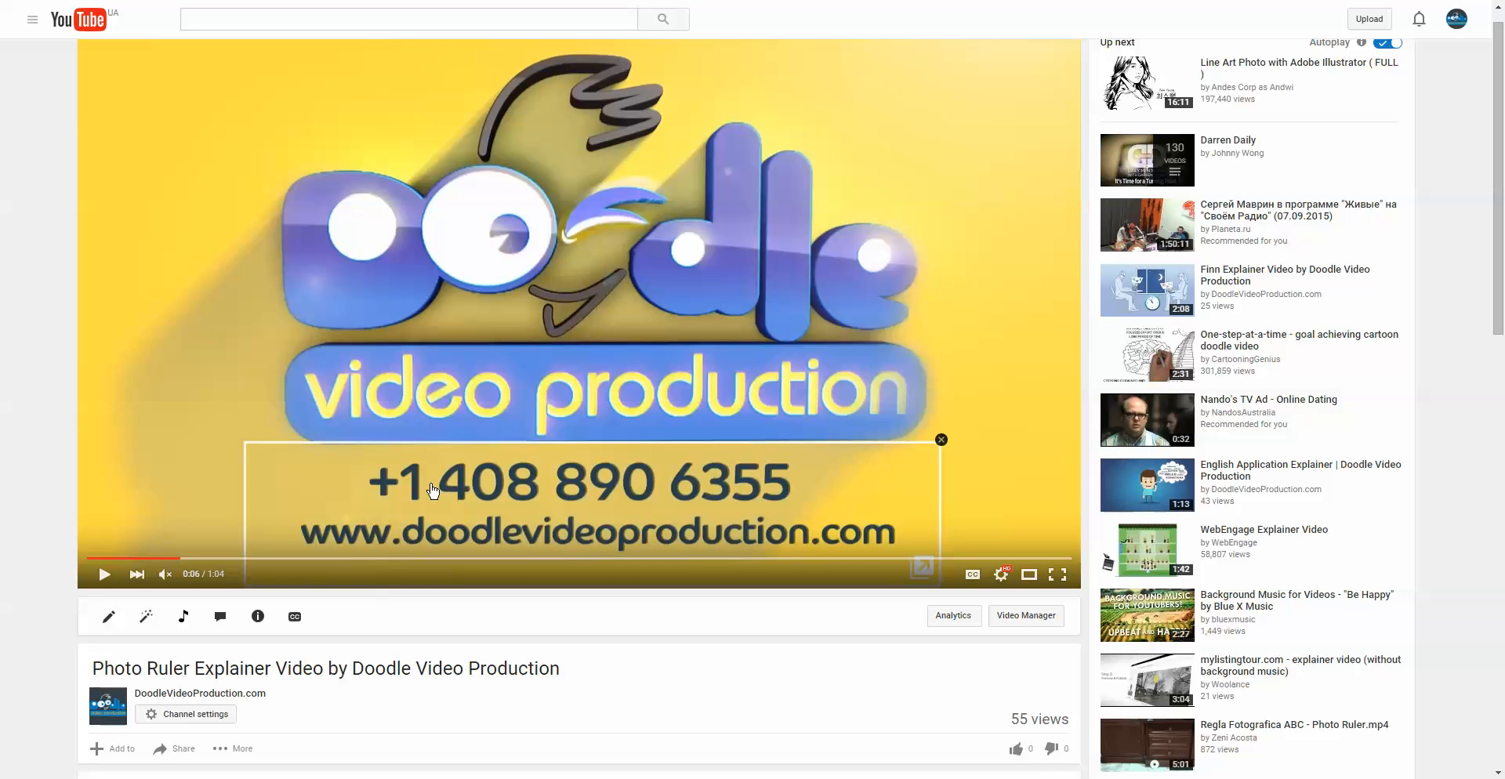
pyautogui.click(507, 482)
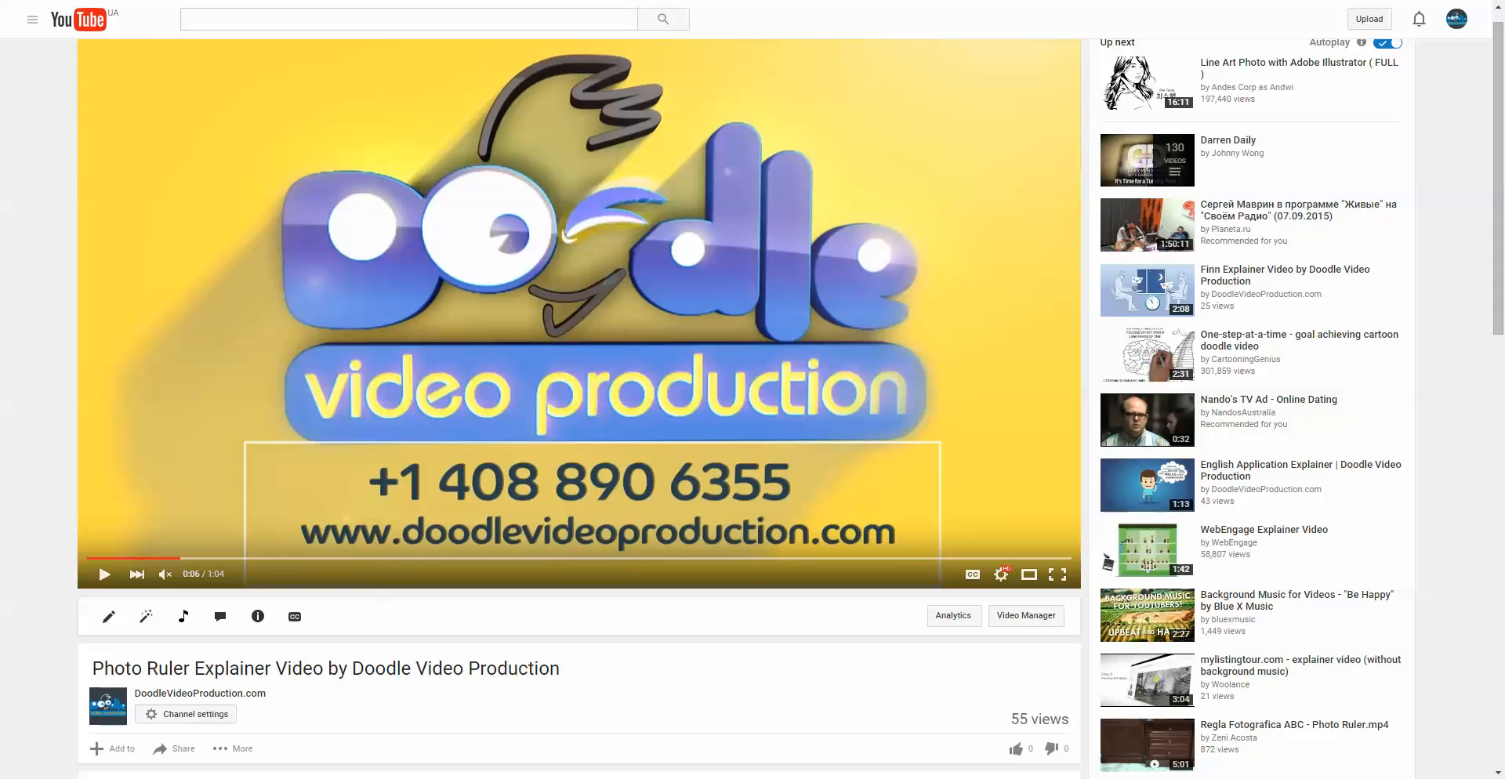
pyautogui.hotkey('alt', 'Left')
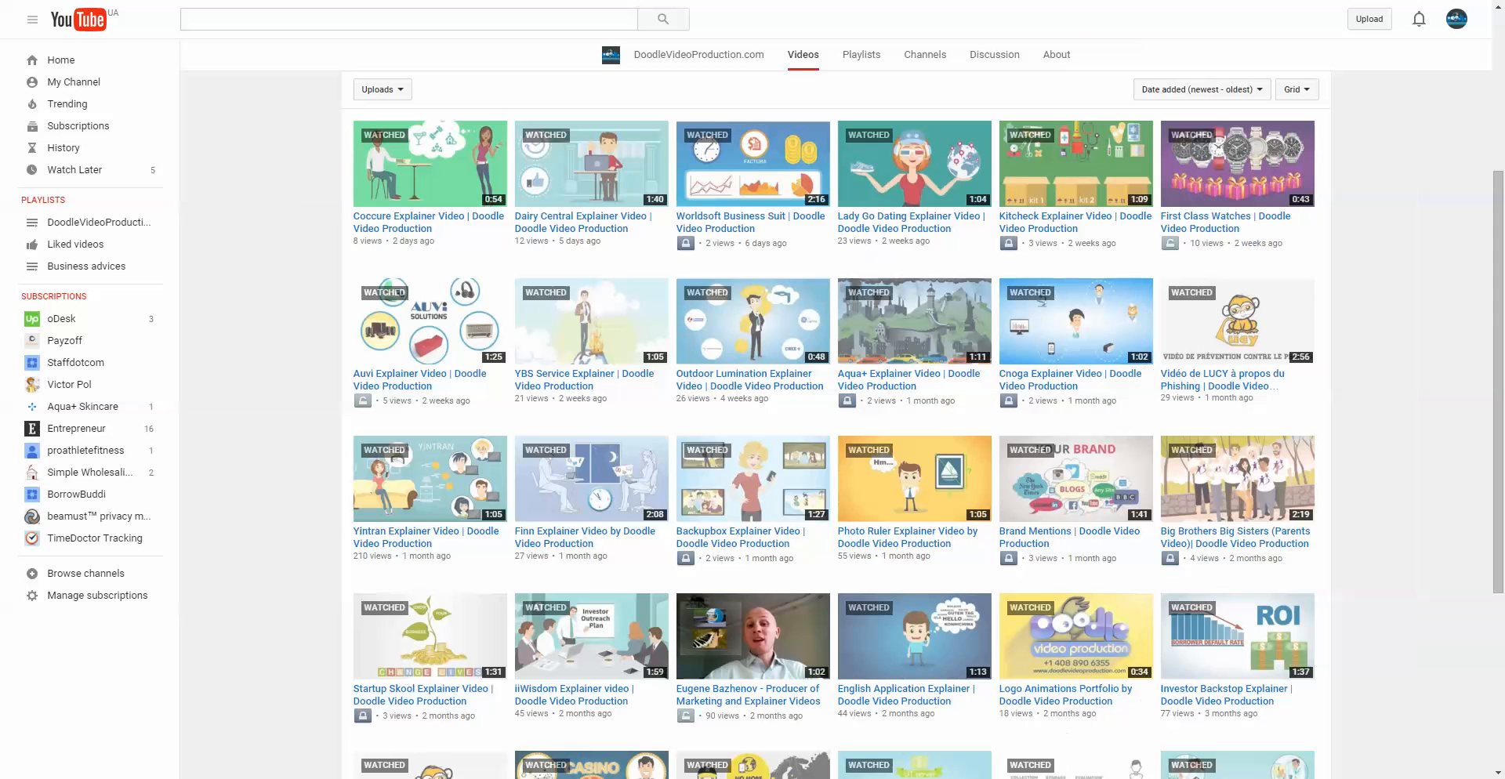
# - Open the Yintran Explainer Video in the annotations editor and pause its preview
pyautogui.click(418, 537)
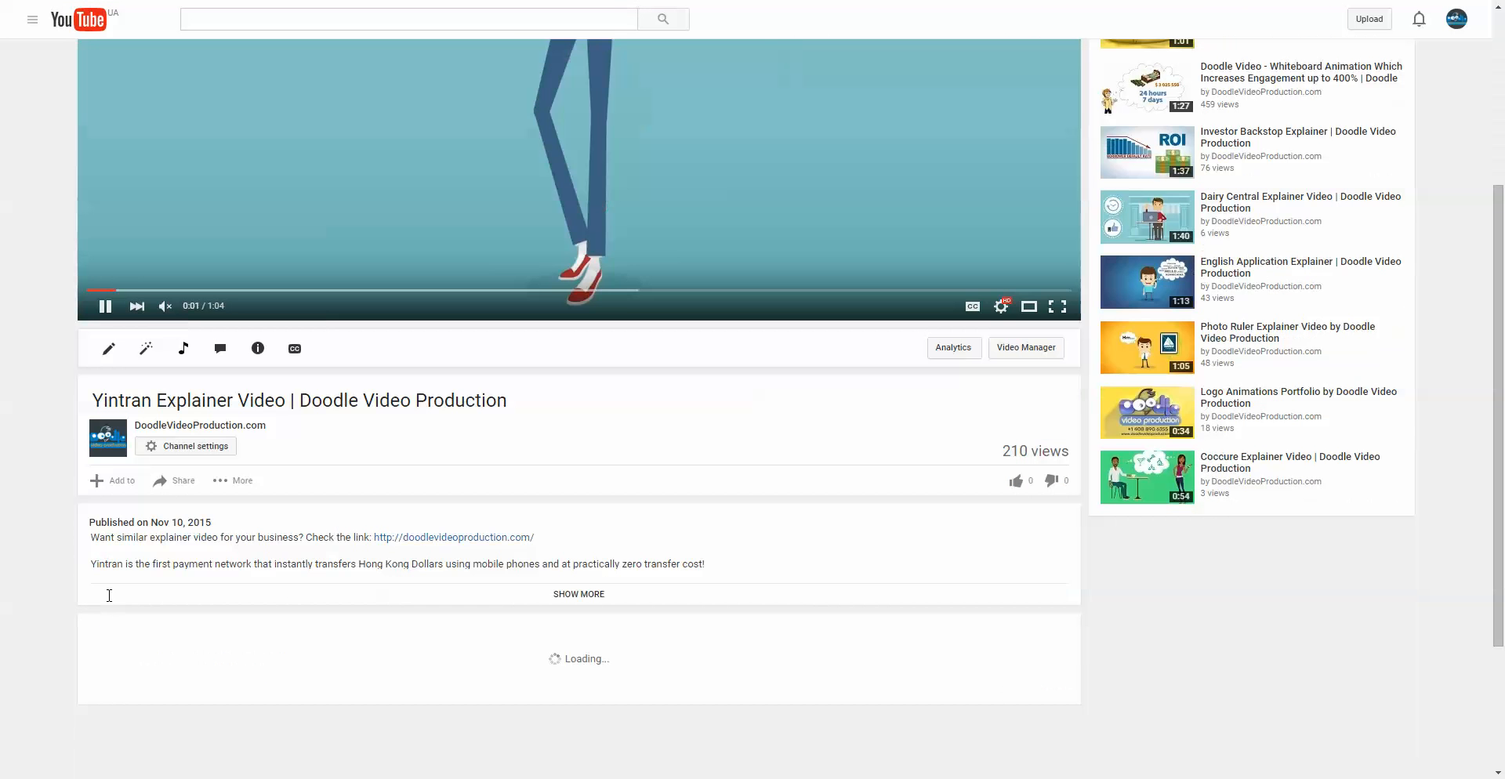
pyautogui.click(102, 600)
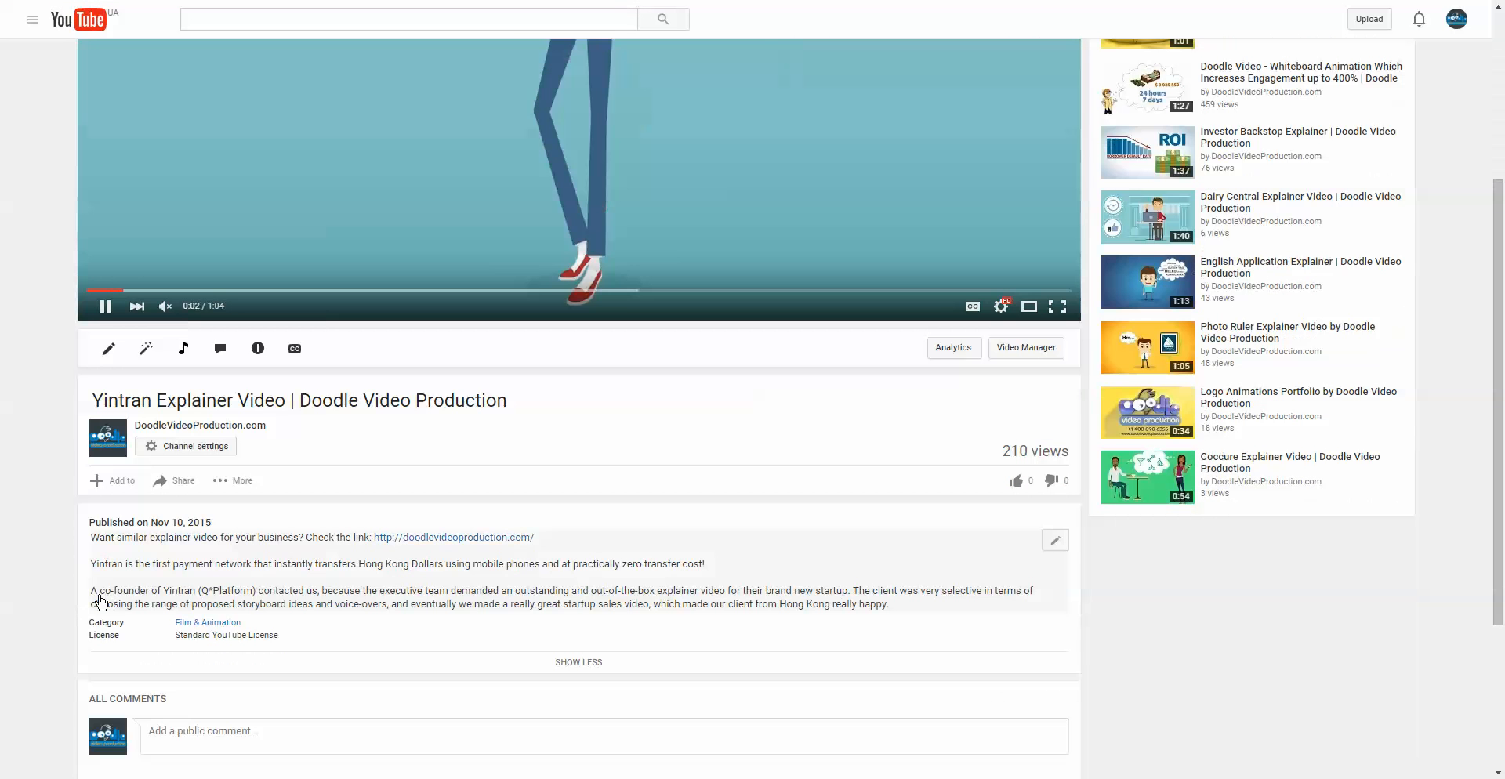
pyautogui.click(119, 346)
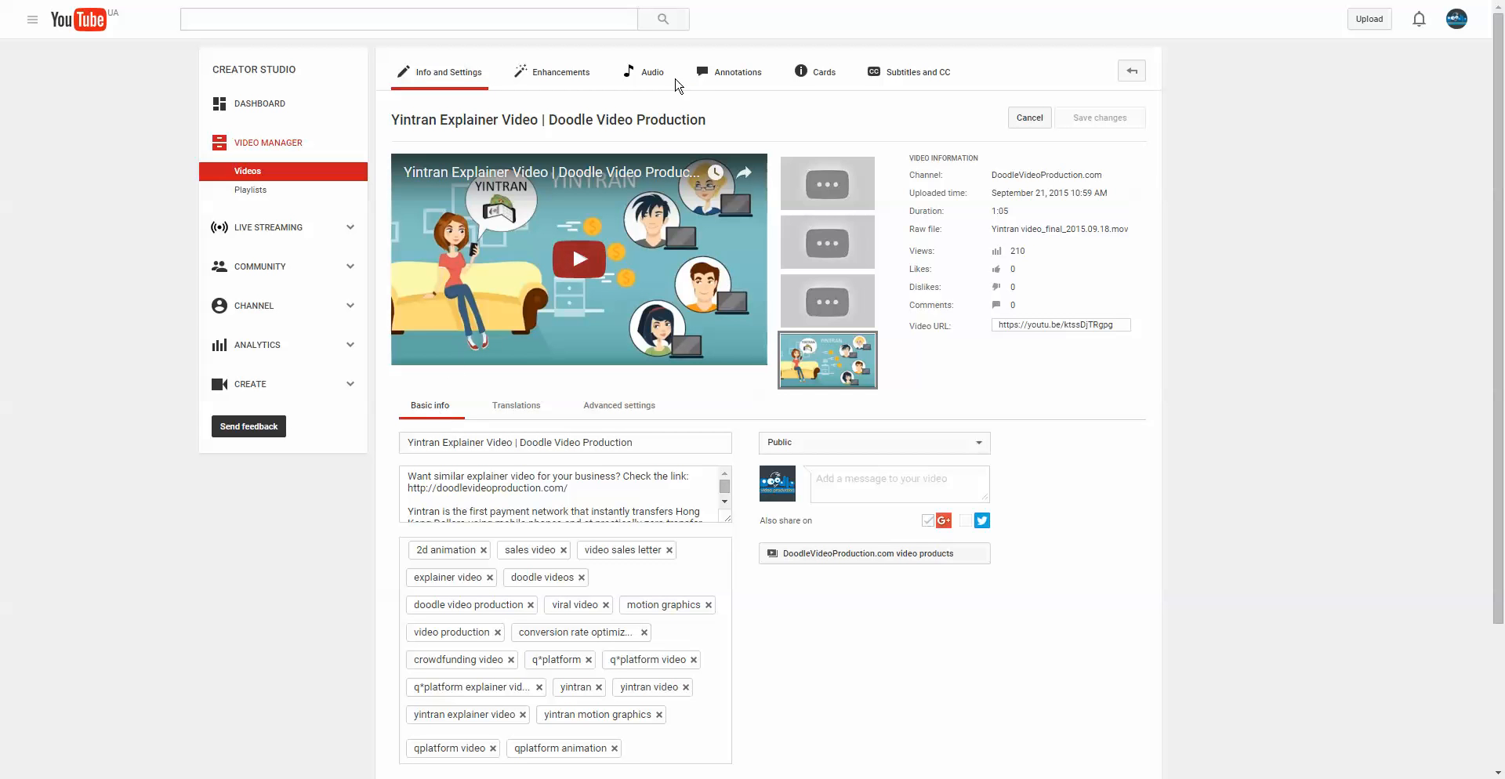
pyautogui.click(721, 76)
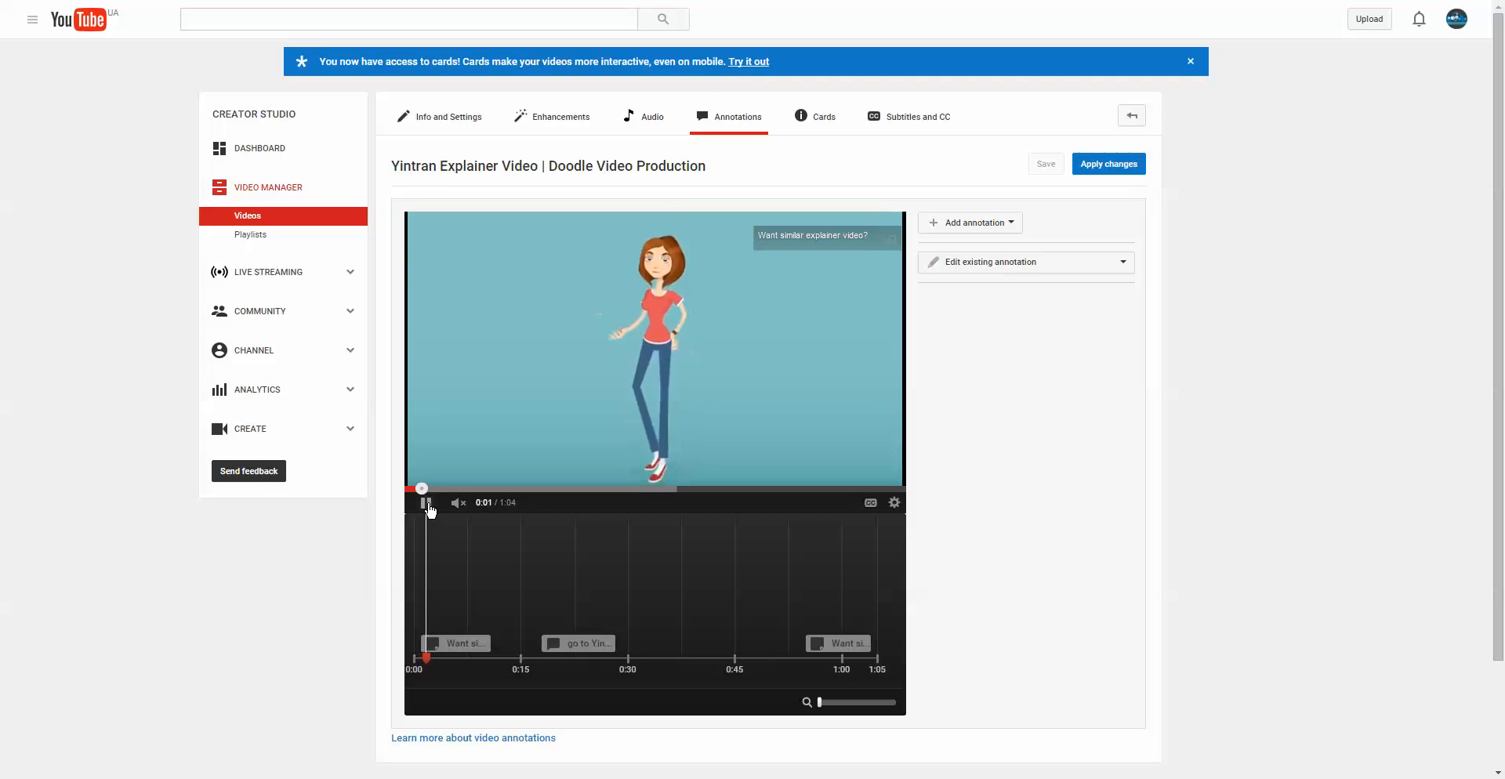
pyautogui.click(428, 504)
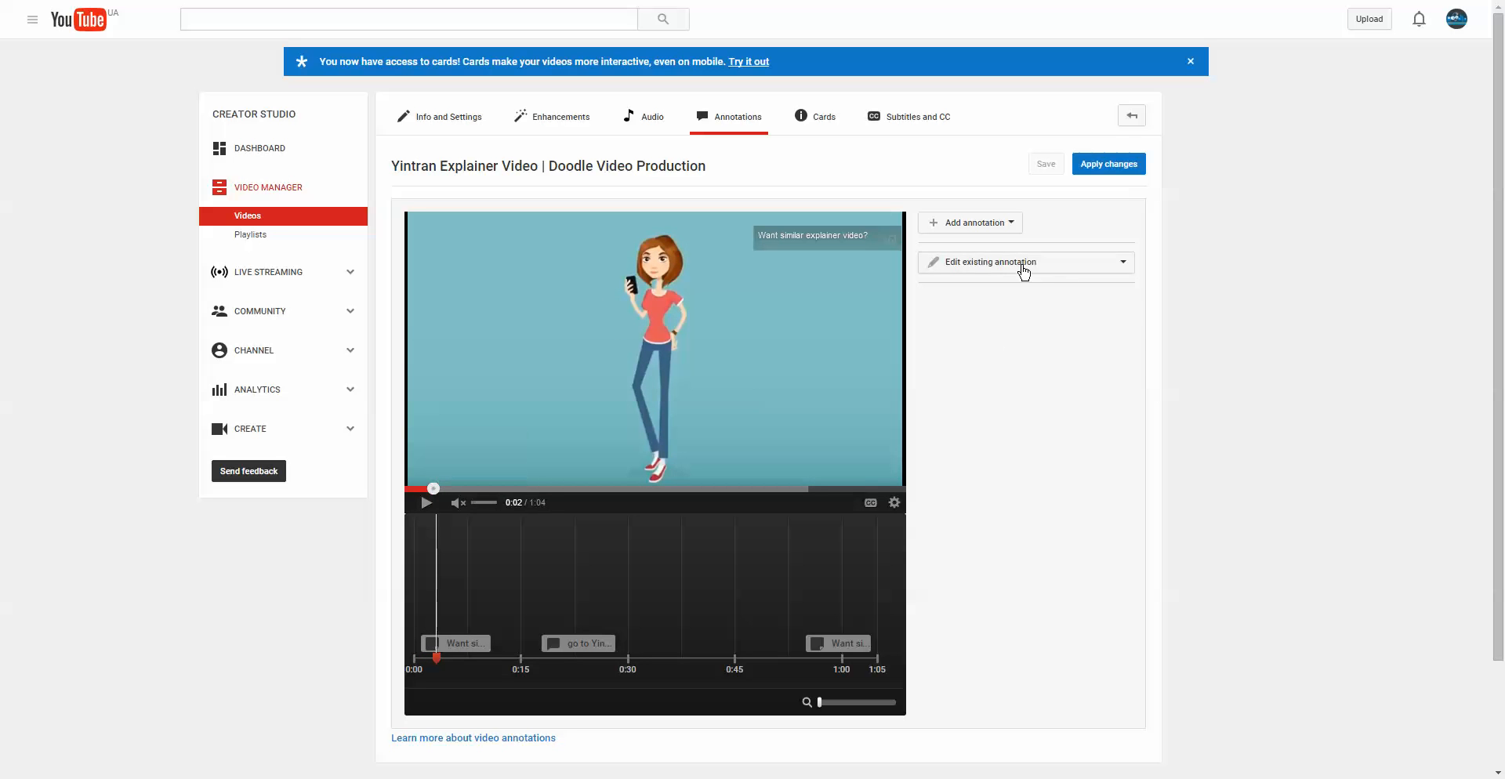
# - Delete the existing "go to Yintran.com" speech bubble annotation, save, and apply the changes
pyautogui.click(1023, 265)
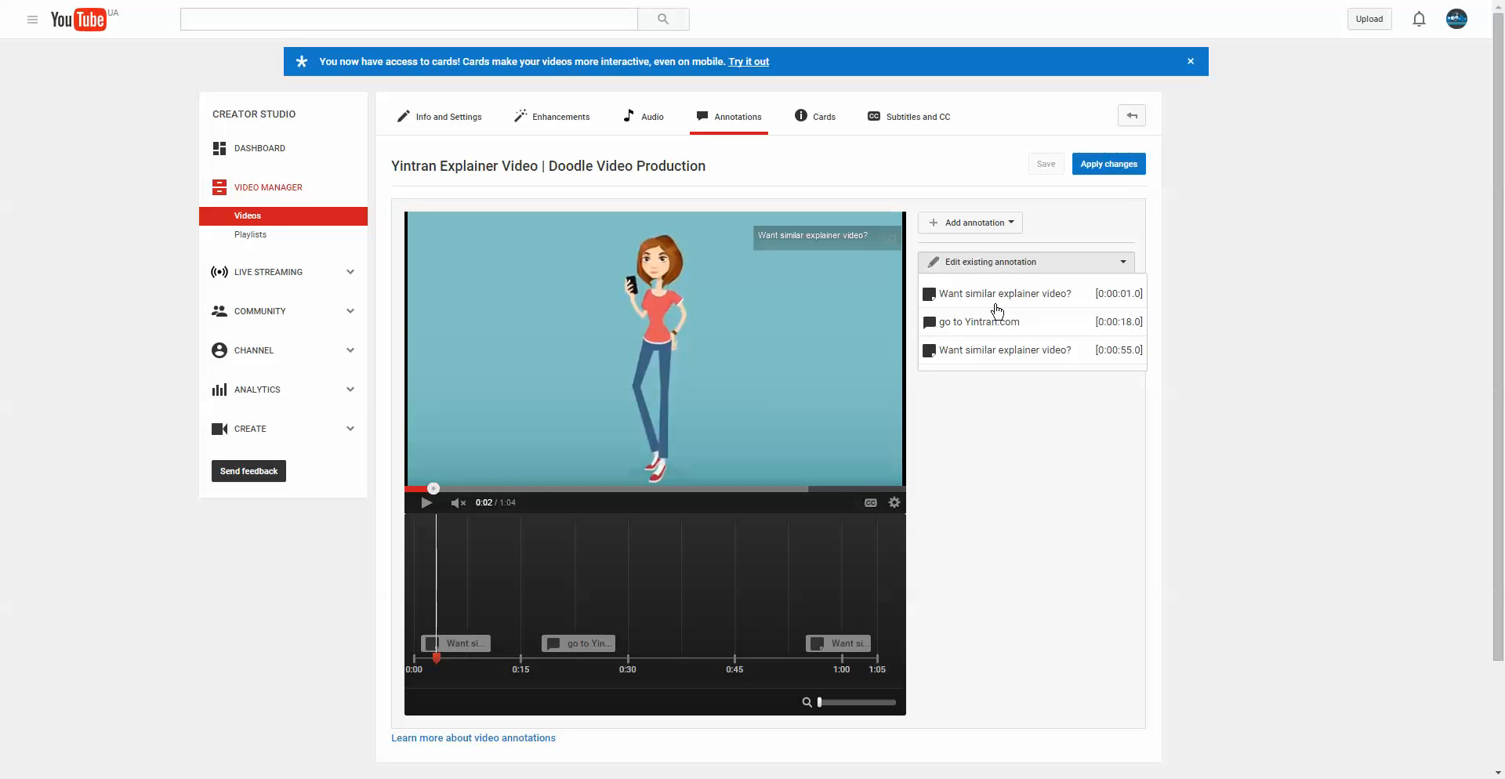
pyautogui.click(982, 324)
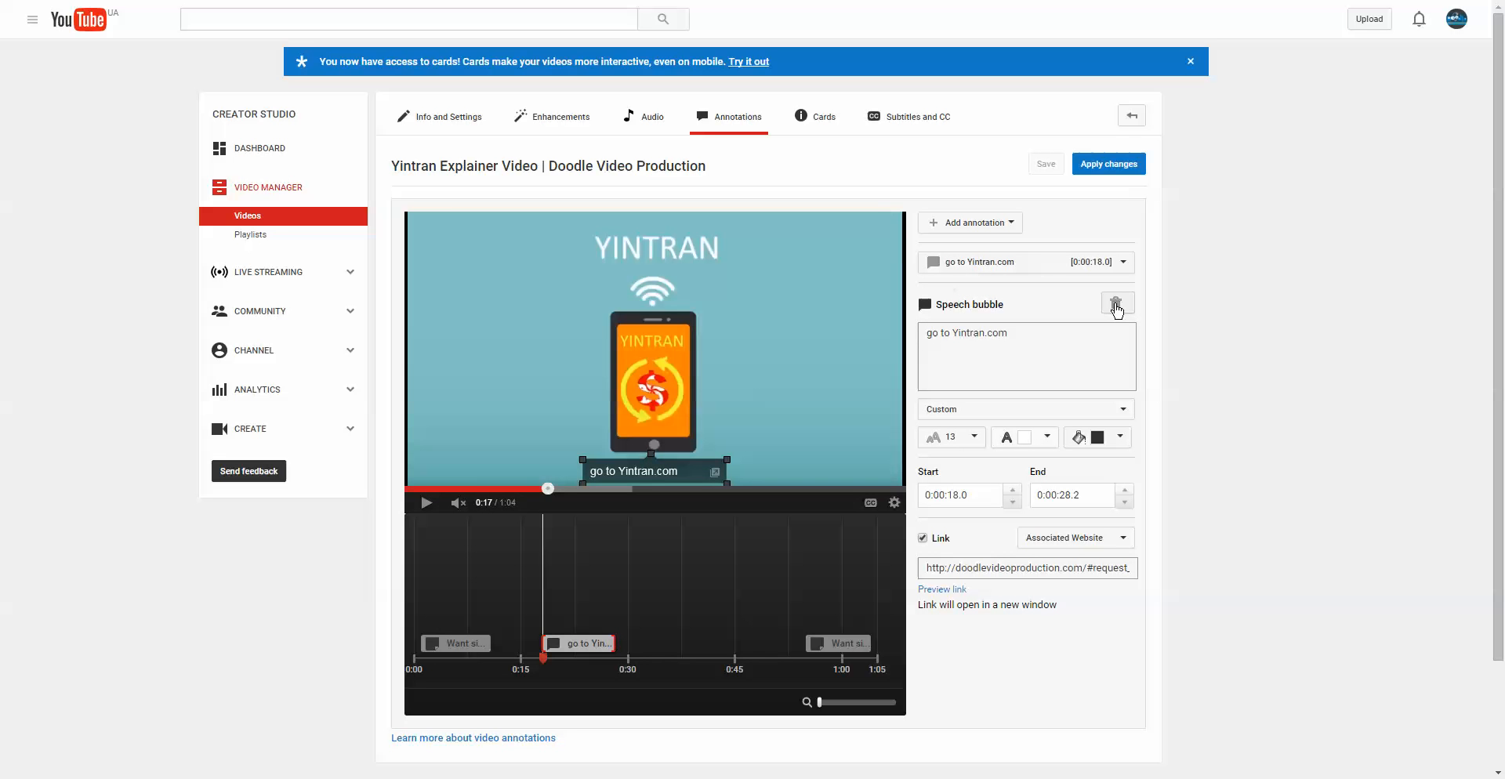
pyautogui.click(1117, 305)
pyautogui.click(1048, 164)
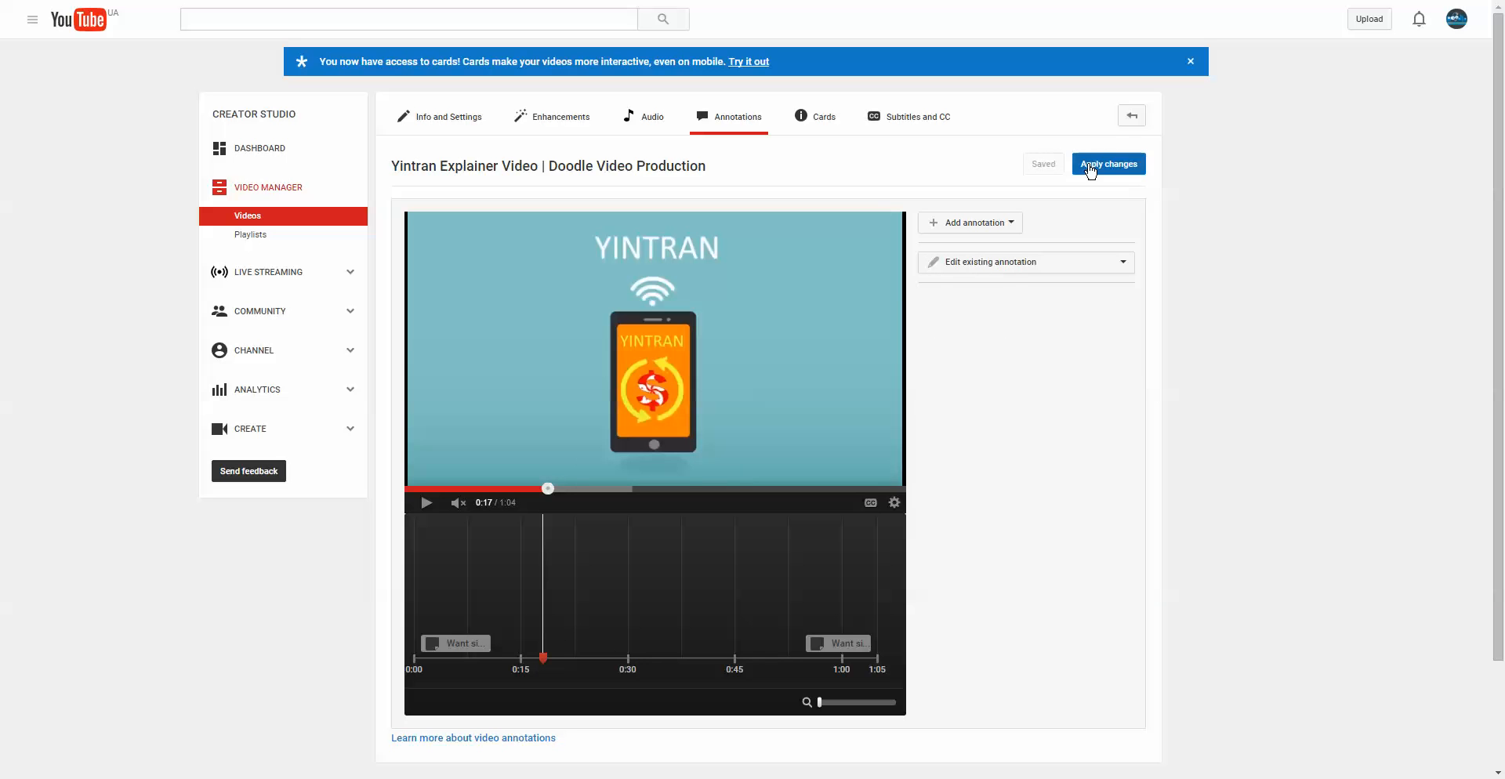
pyautogui.click(1098, 162)
pyautogui.click(1027, 268)
pyautogui.click(1055, 242)
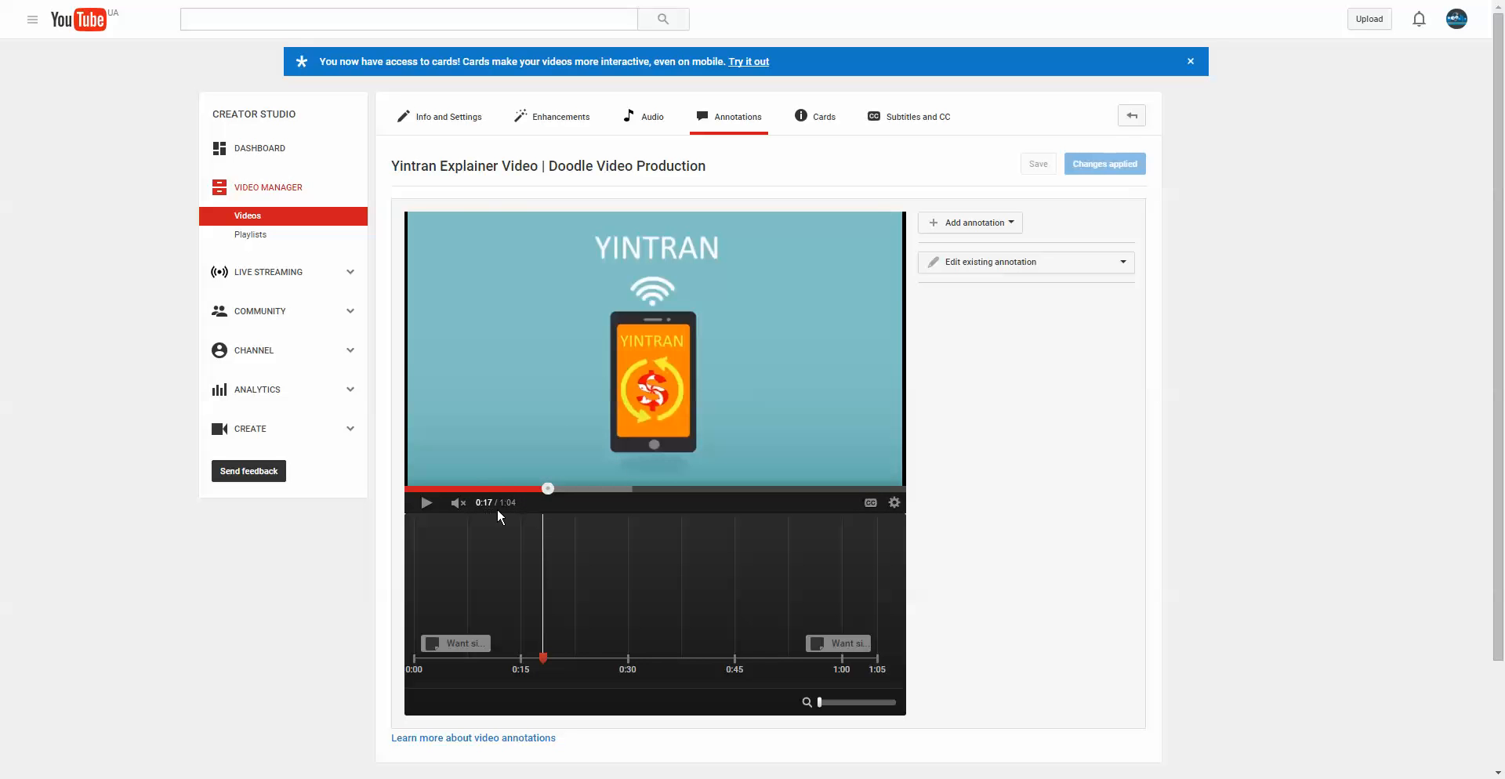
# - Add a speech bubble annotation reading "Go to Yintran.com" just below the phone, starting at 0:00:14.2
pyautogui.click(534, 490)
pyautogui.click(515, 491)
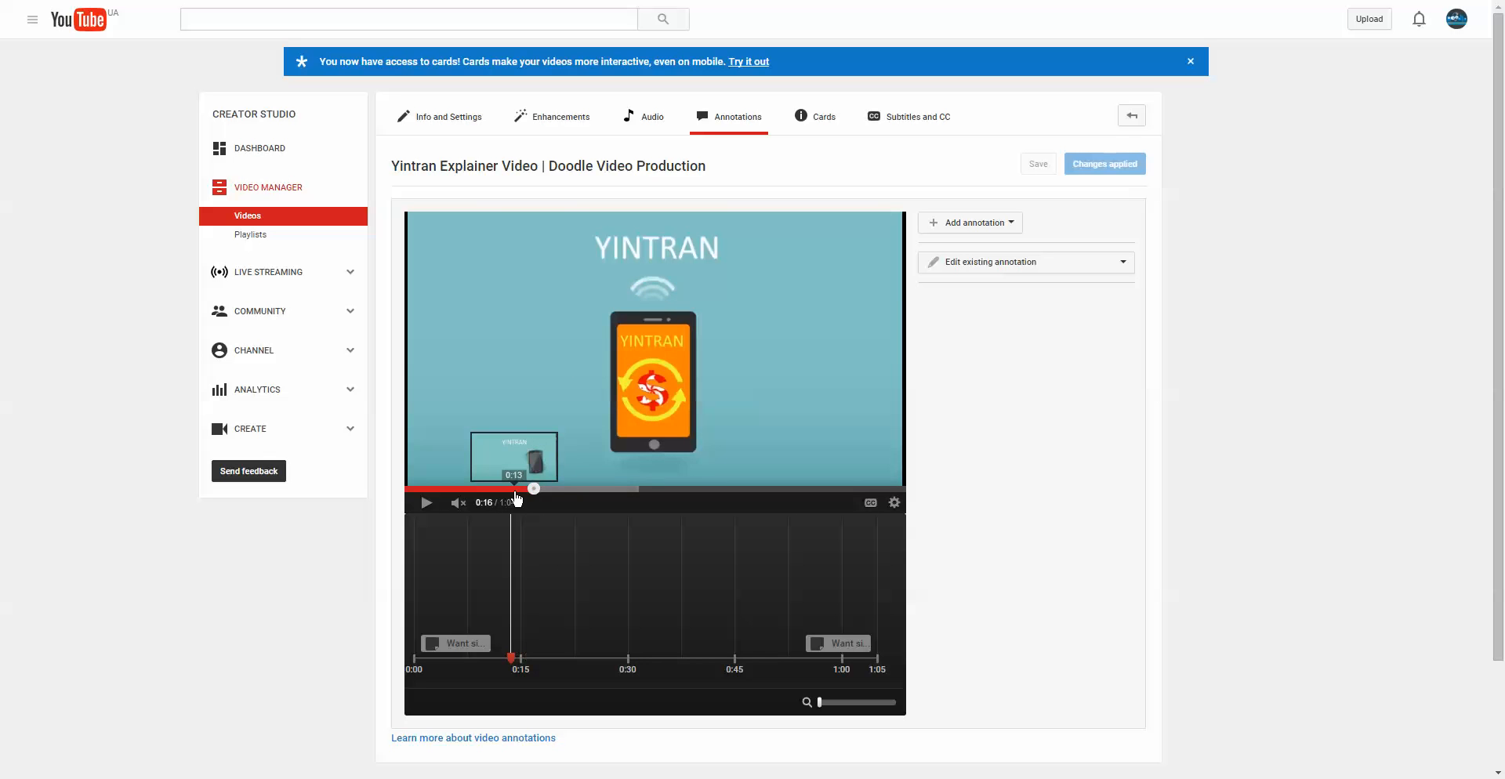
pyautogui.click(427, 503)
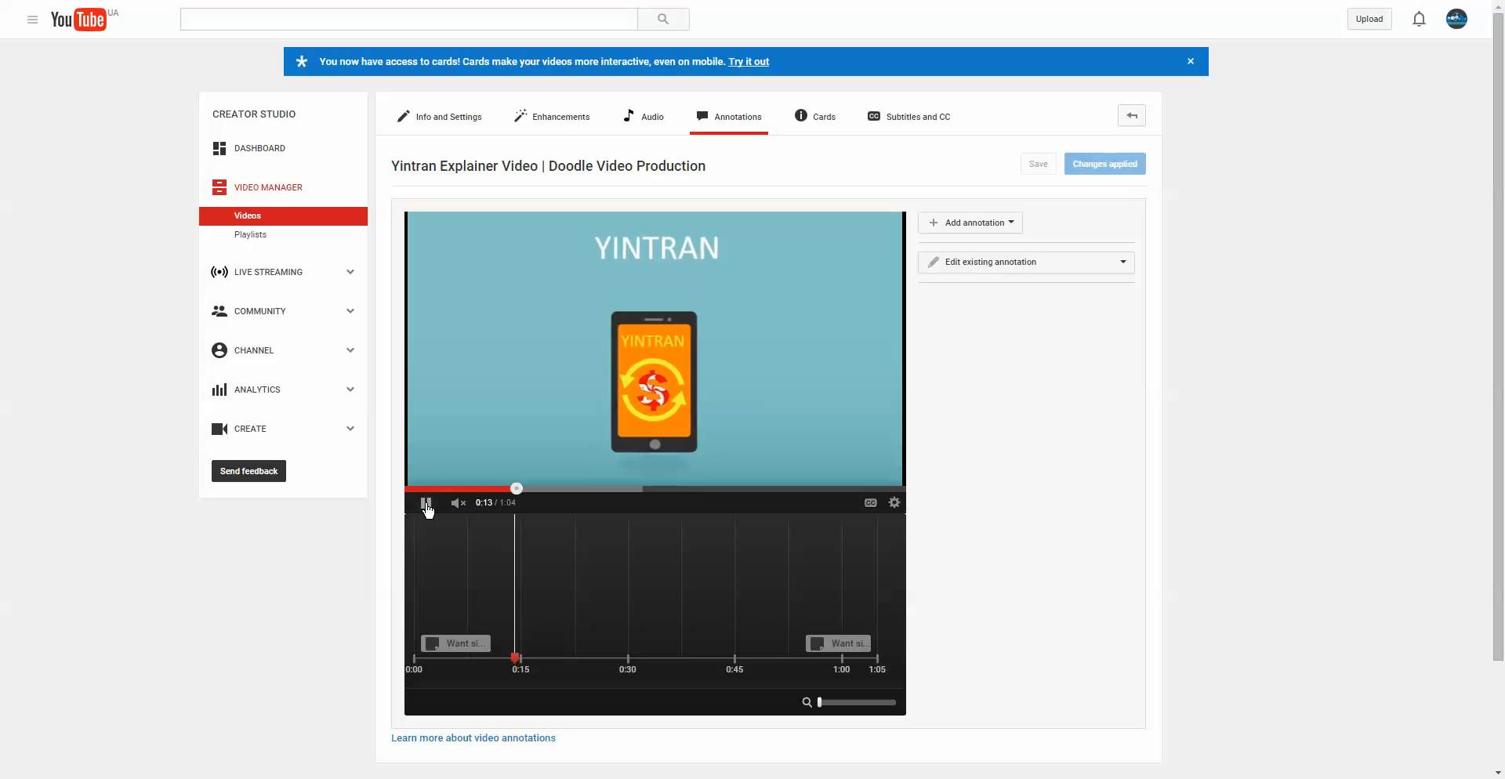
pyautogui.click(427, 504)
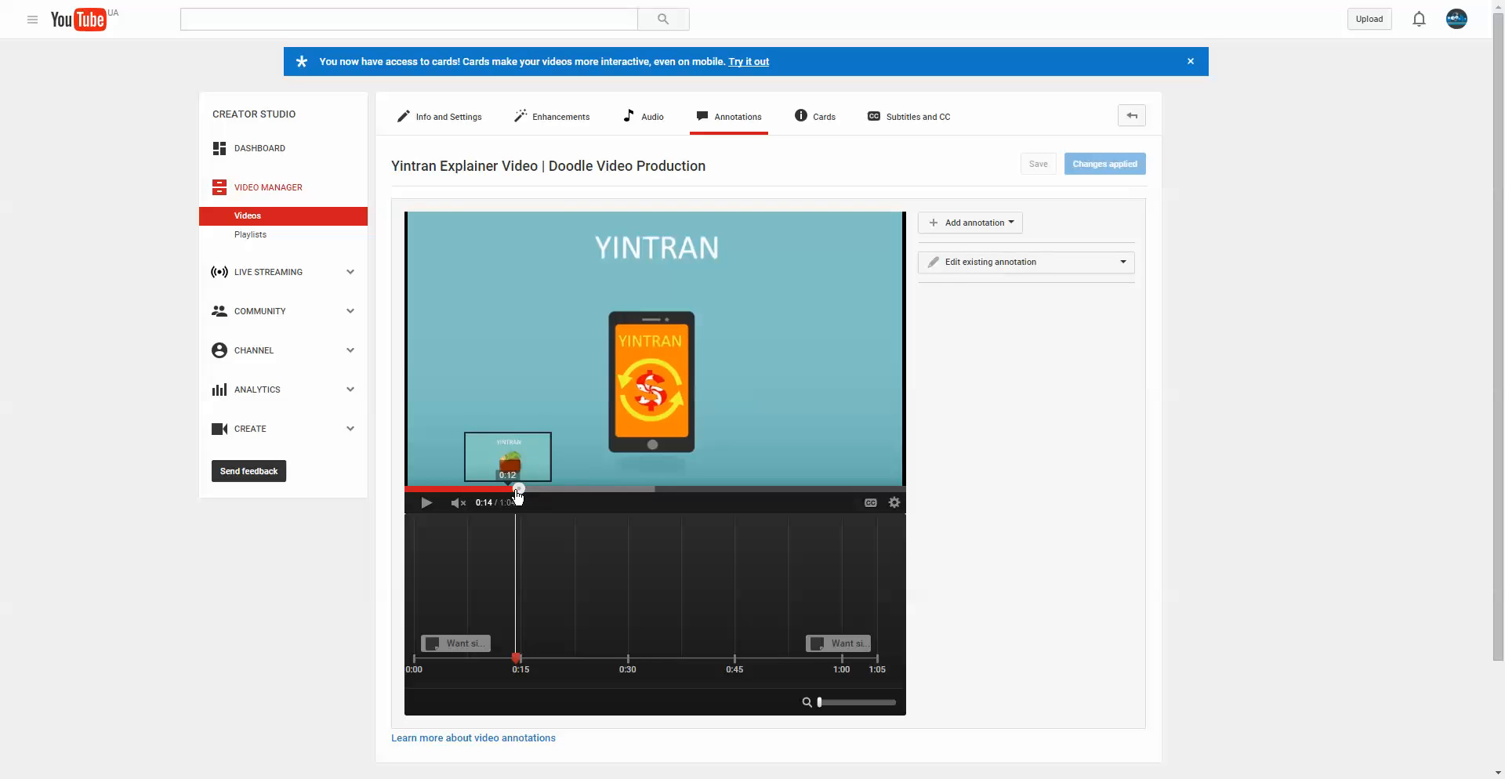
pyautogui.click(986, 224)
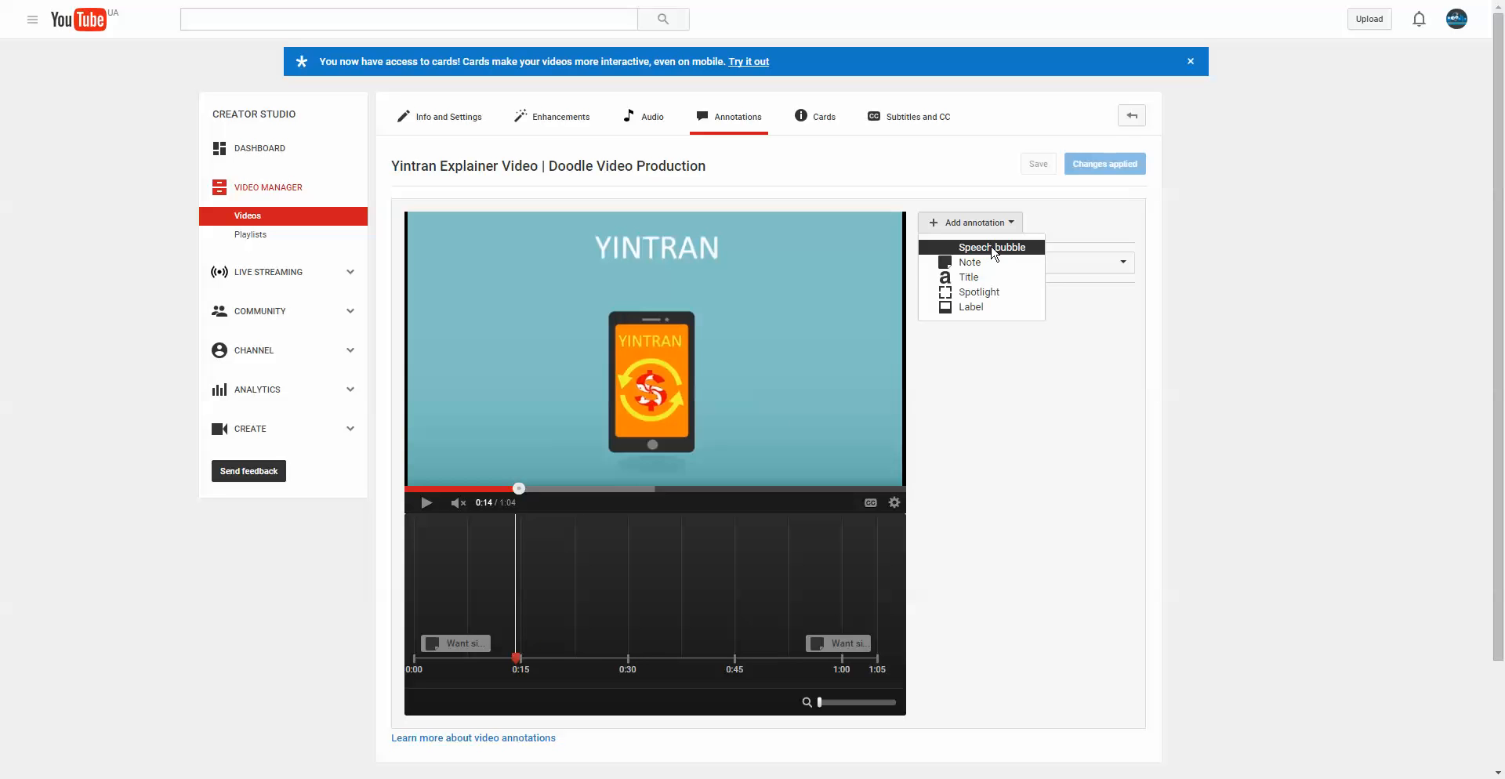
pyautogui.click(994, 249)
pyautogui.moveTo(495, 295)
pyautogui.mouseDown()
pyautogui.moveTo(495, 249)
pyautogui.moveTo(512, 302)
pyautogui.moveTo(662, 469)
pyautogui.mouseUp()
pyautogui.click(973, 360)
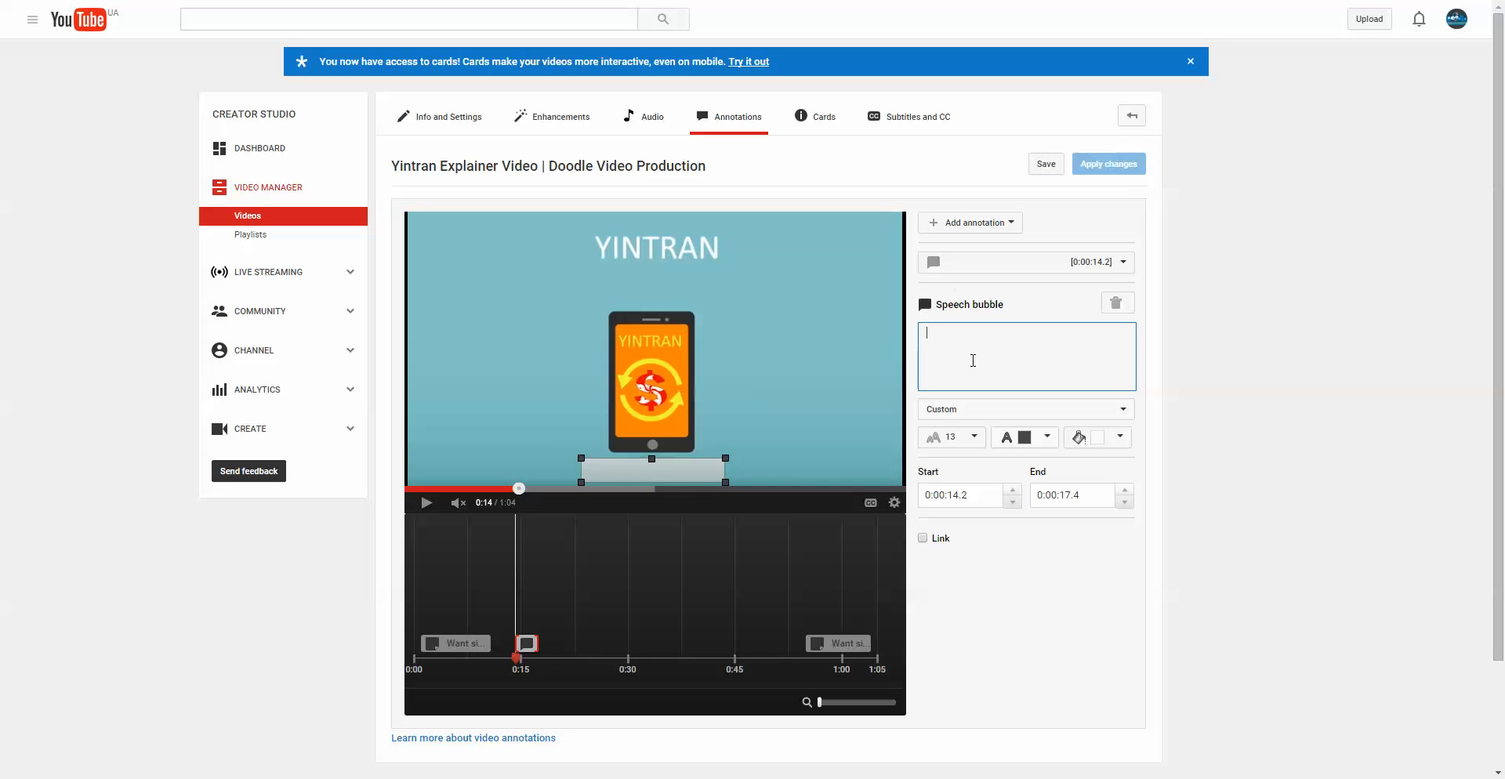
pyautogui.write('Go to Yintran.com')
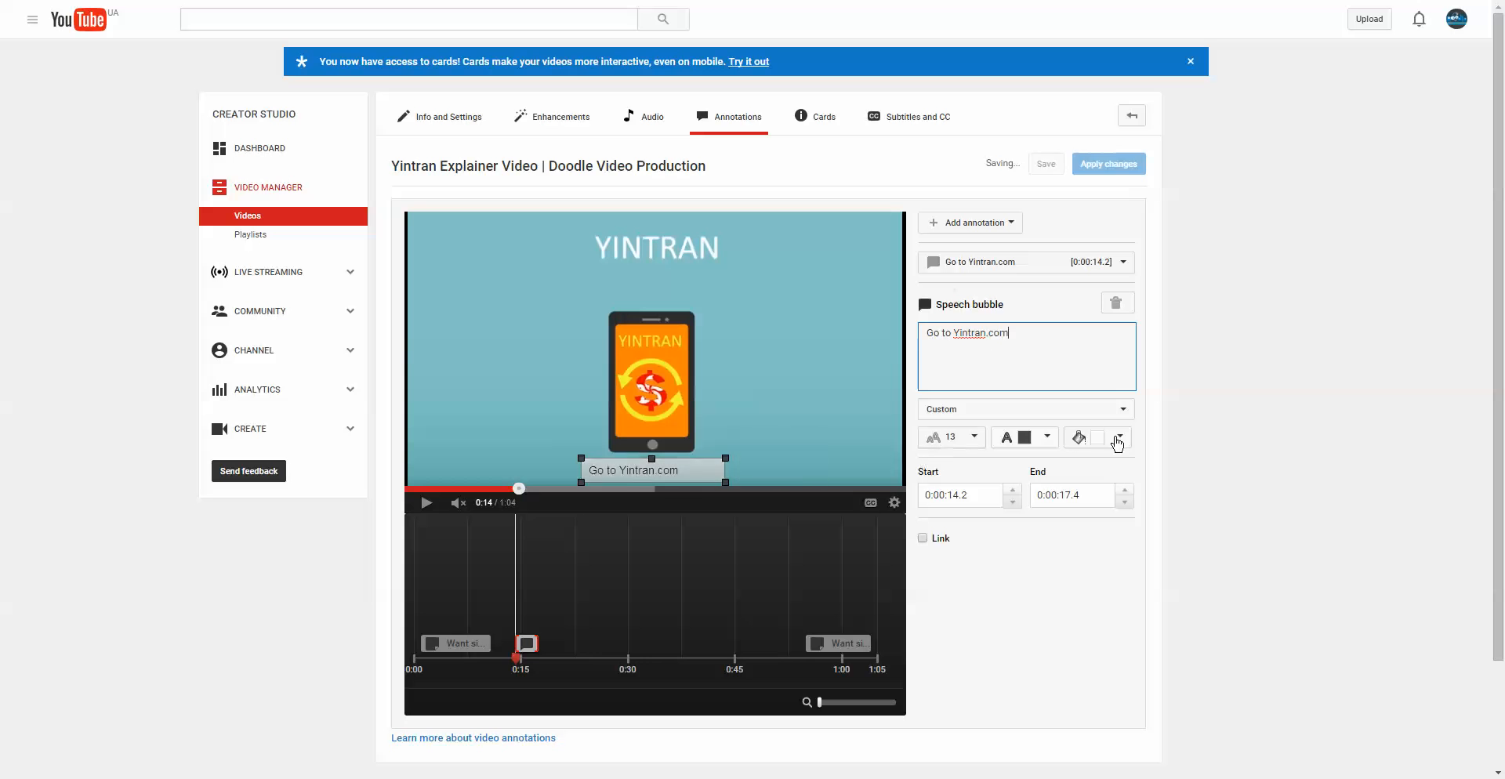
# - Format the "Go to Yintran.com" bubble with white text, a black background and font size 16
pyautogui.click(1023, 445)
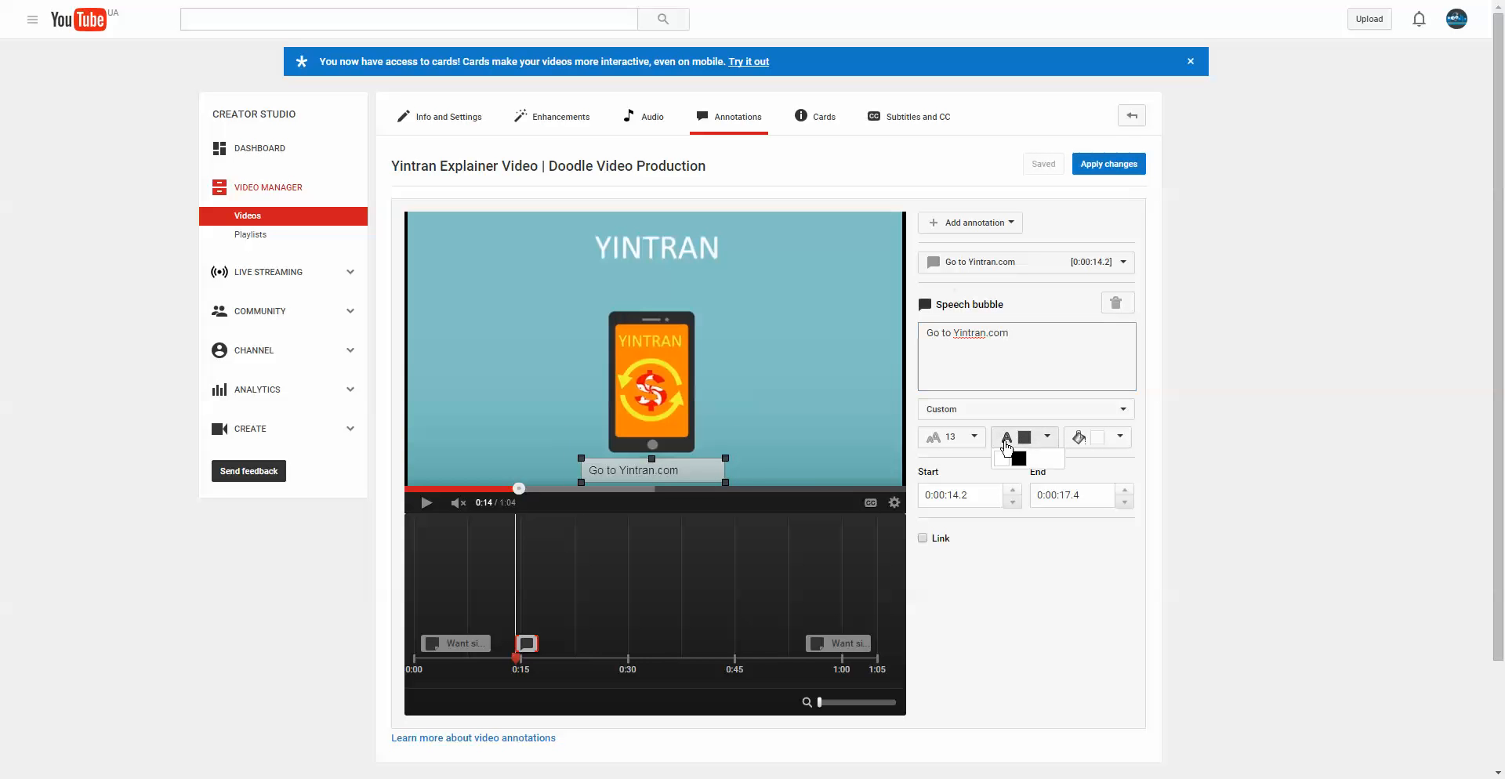
pyautogui.click(1006, 464)
pyautogui.click(1097, 437)
pyautogui.click(1072, 464)
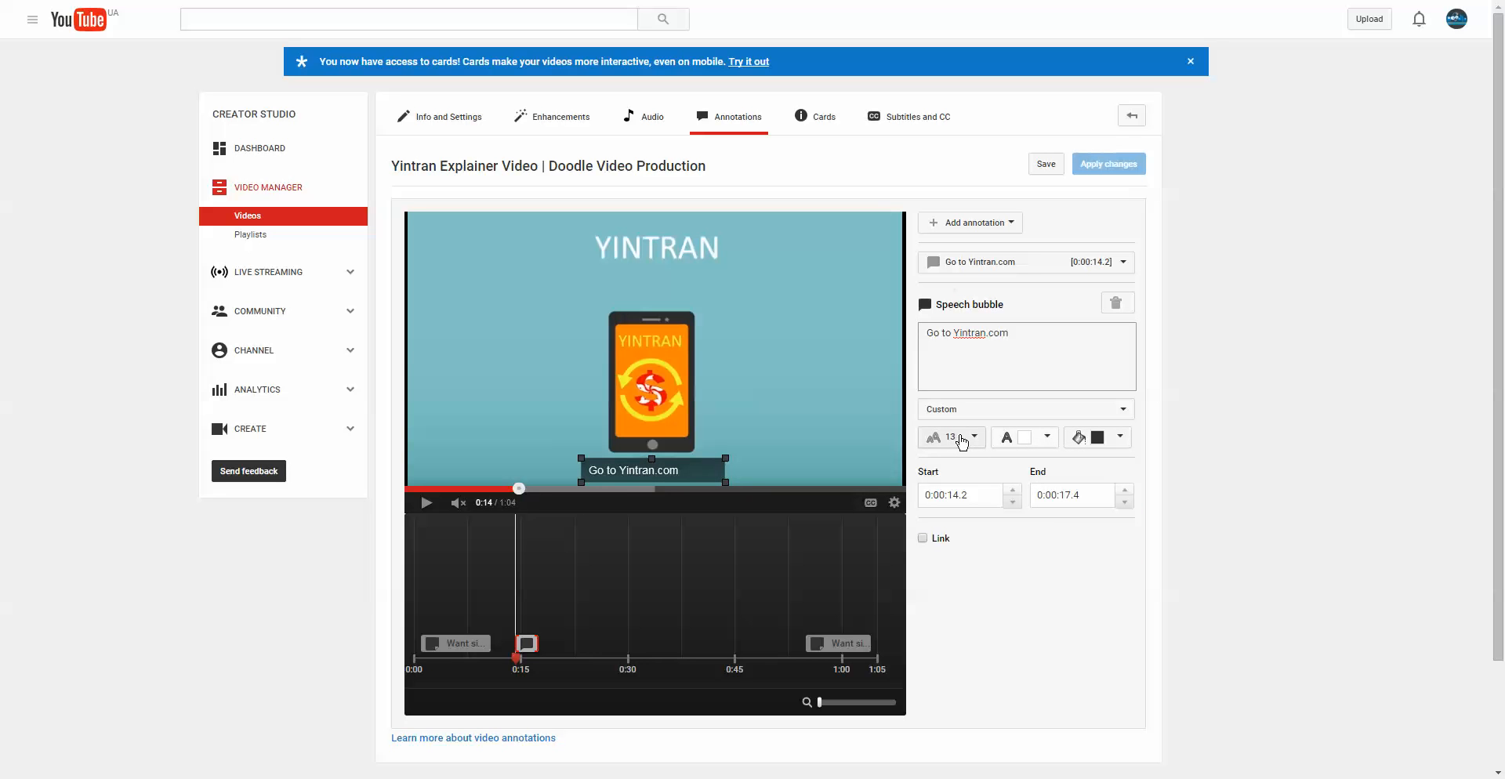
pyautogui.click(963, 443)
pyautogui.click(962, 501)
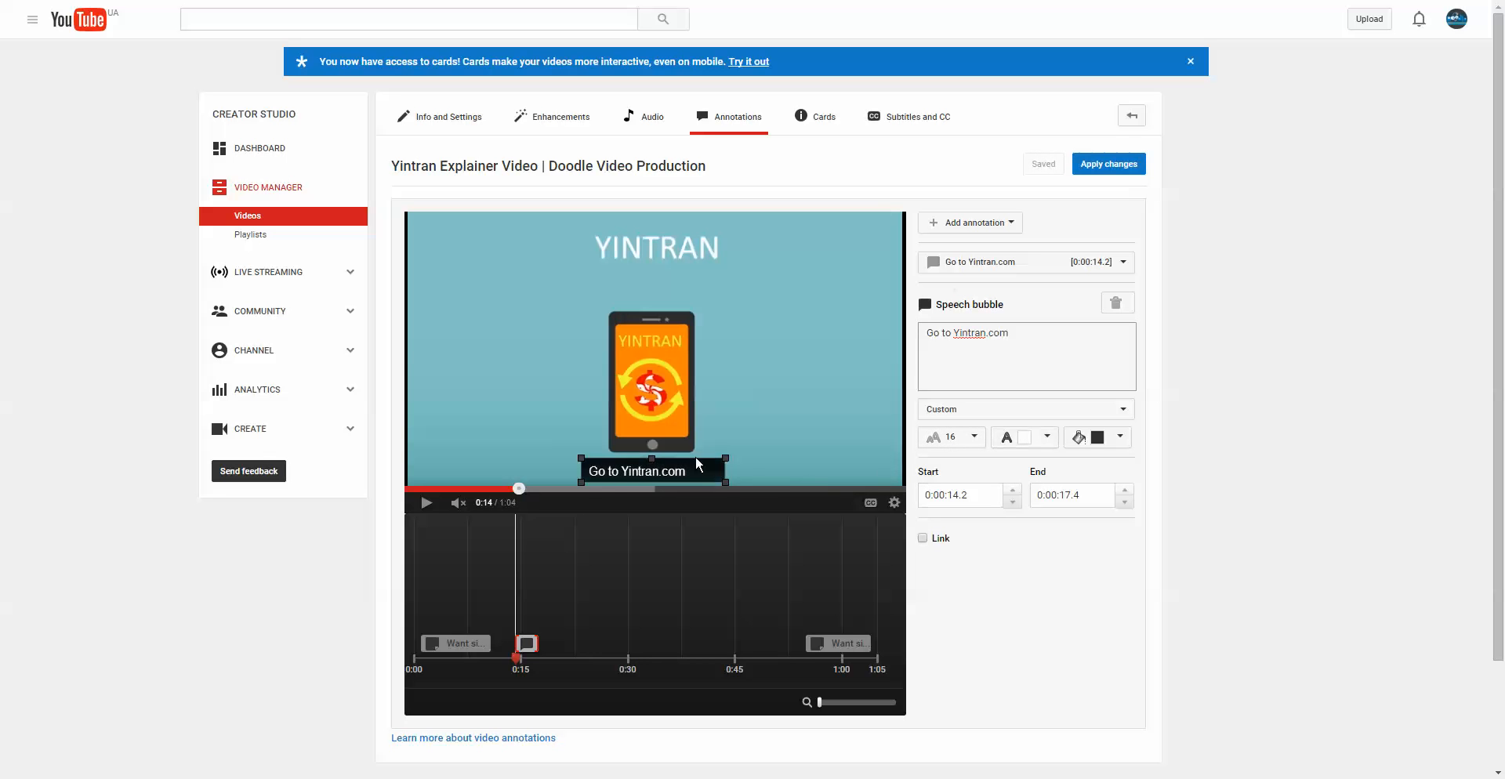
# - Narrow the speech bubble to fit its text and set its background colour to white
pyautogui.moveTo(724, 481); pyautogui.dragTo(689, 470)
pyautogui.click(1101, 439)
pyautogui.click(1078, 469)
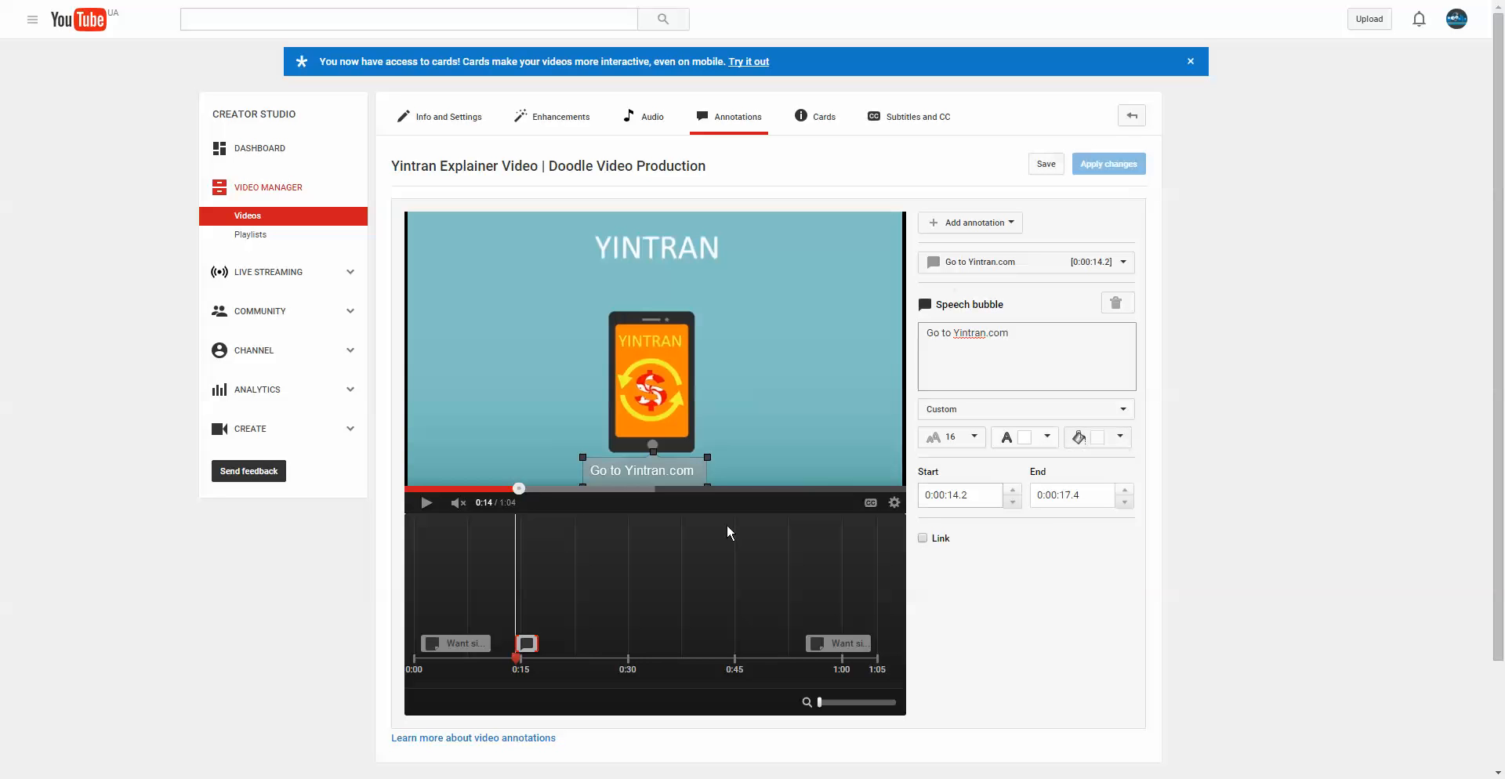
# - Preview how long the phone scene lasts and set the speech bubble's end time to 0:00:20.4
pyautogui.click(738, 468)
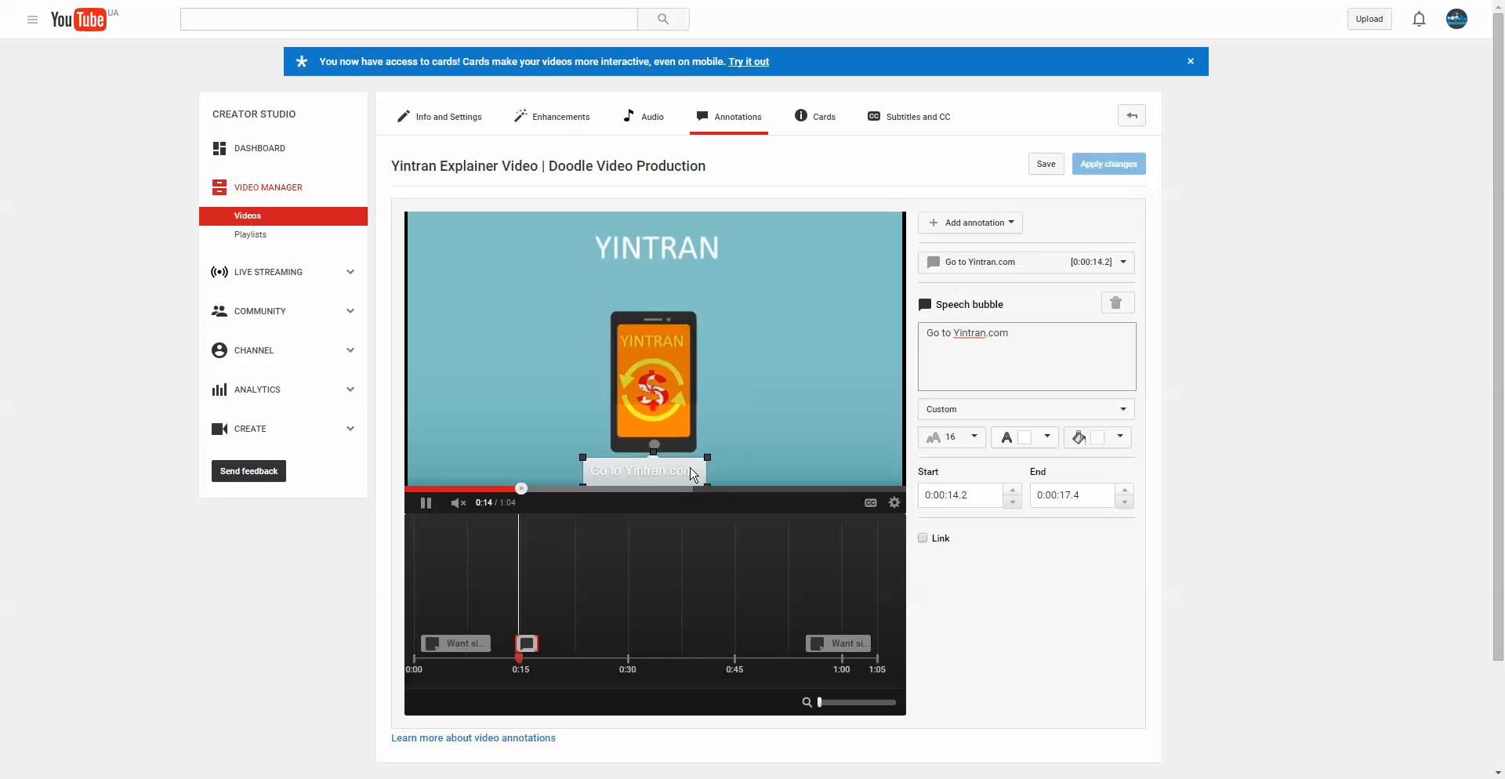
pyautogui.click(424, 504)
pyautogui.click(426, 504)
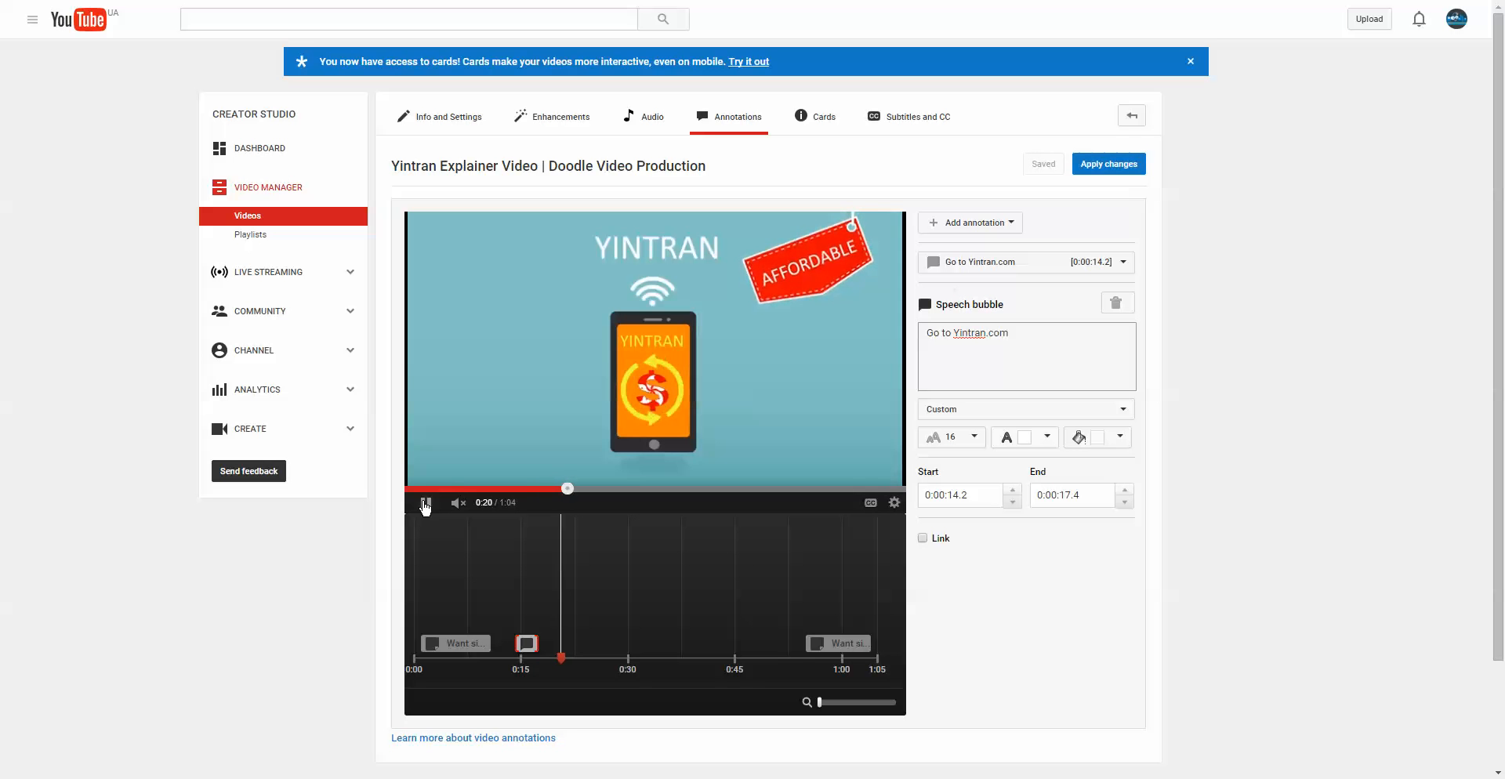
pyautogui.click(426, 504)
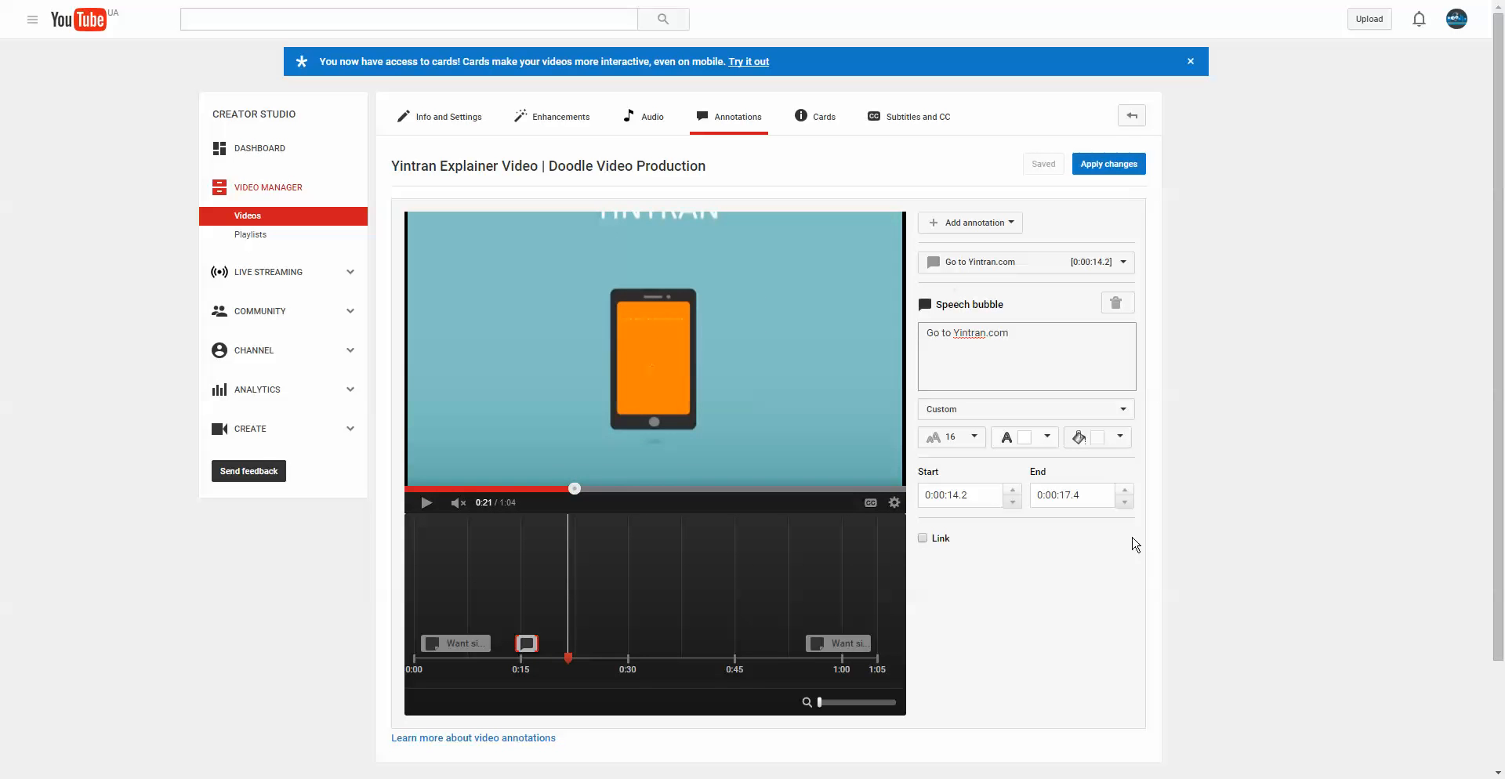
pyautogui.click(1067, 495)
pyautogui.doubleClick(1068, 495)
pyautogui.click(1125, 490)
pyautogui.click(1126, 490)
pyautogui.click(1126, 490)
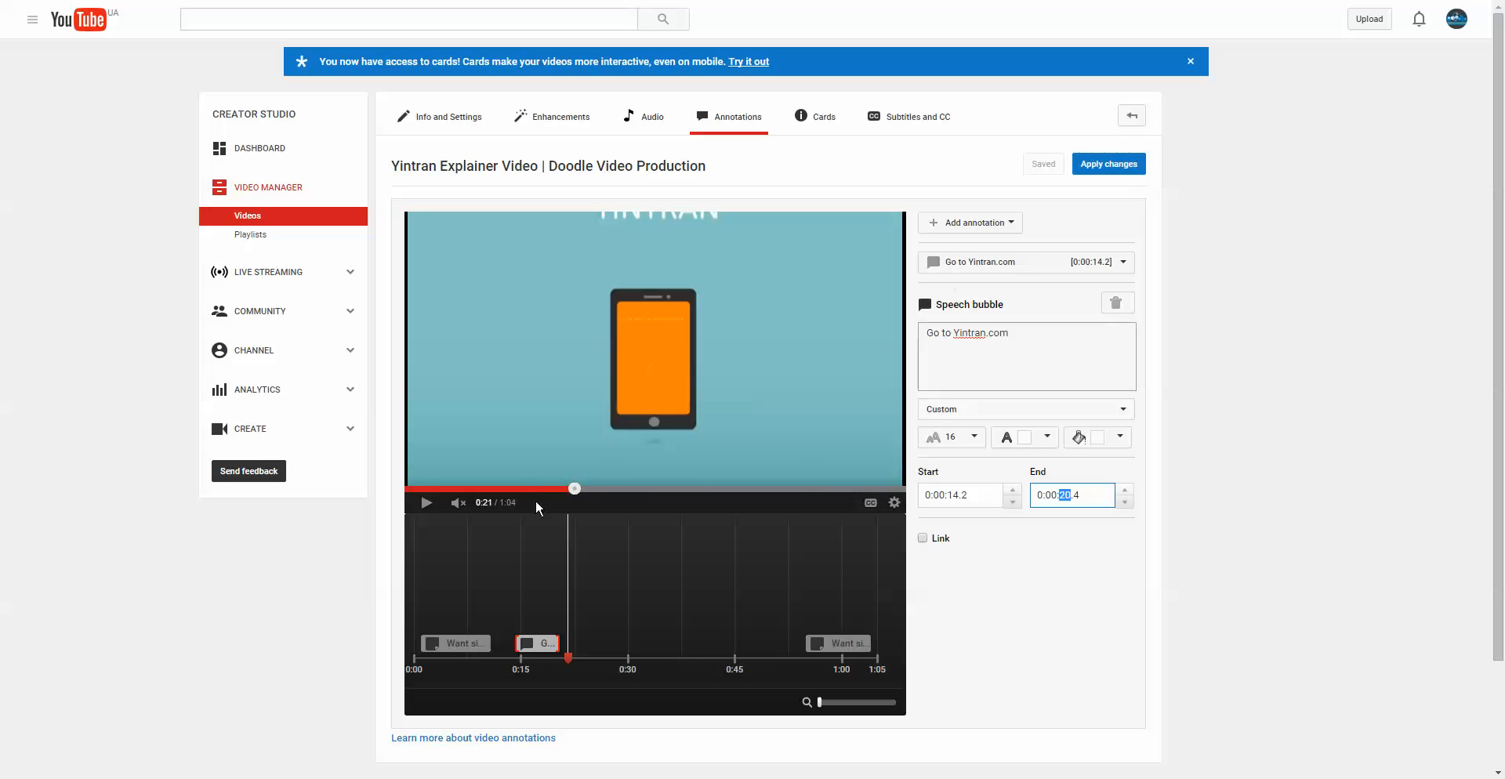
# - Enable the speech bubble's link as an Associated Website and point it to doodlevideoproduction.com/#request_form
pyautogui.click(937, 540)
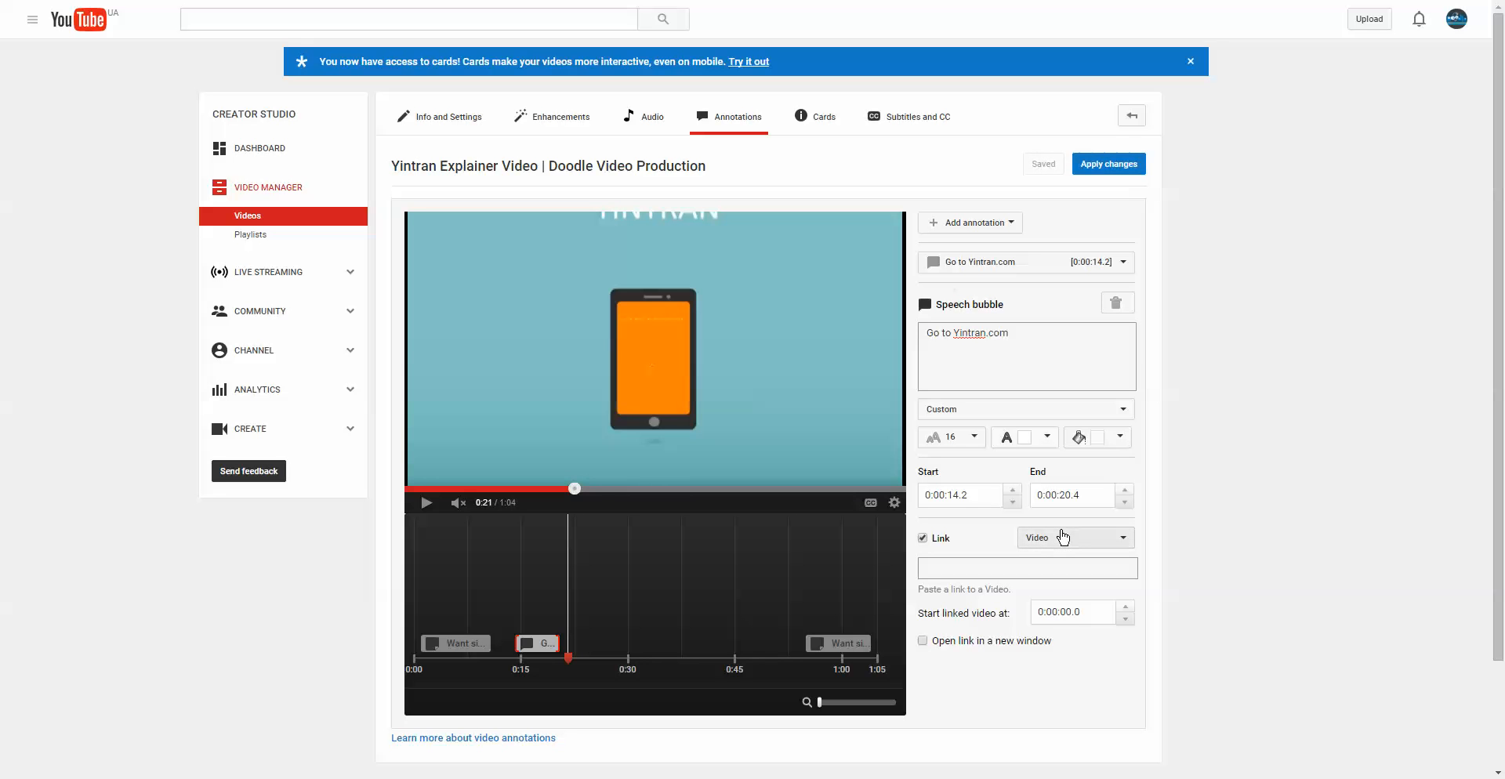
pyautogui.click(1066, 540)
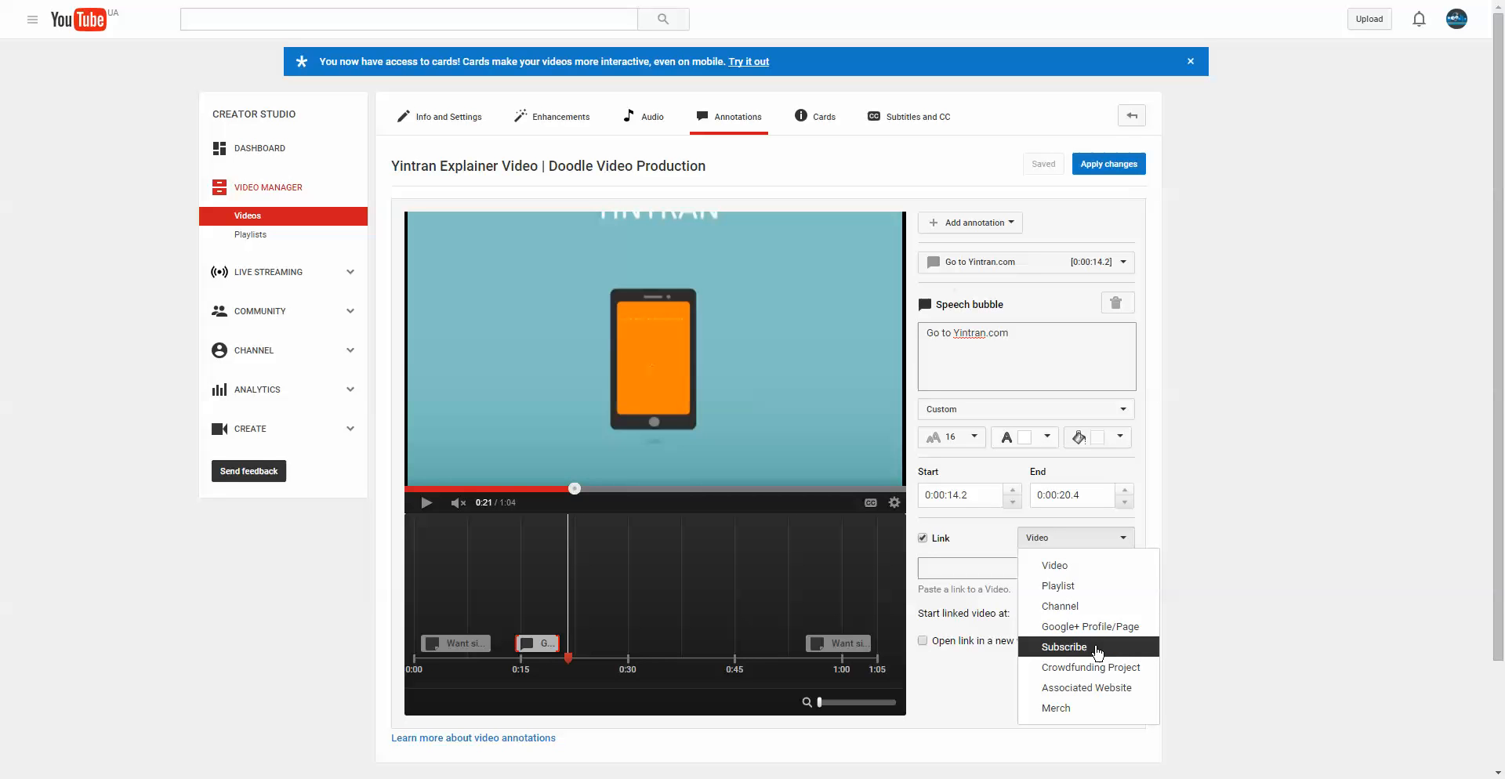
pyautogui.click(1100, 697)
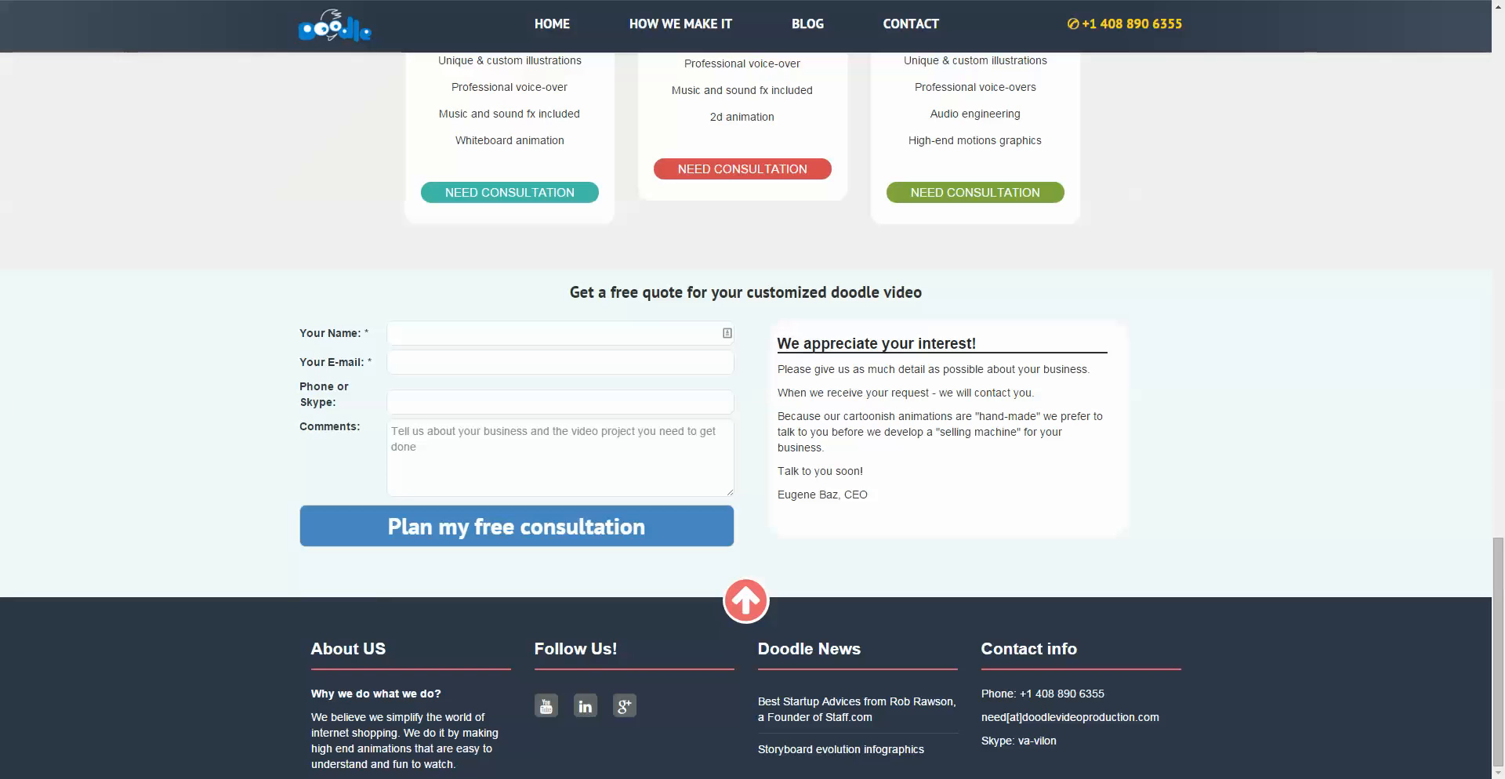
pyautogui.rightClick(167, 3)
pyautogui.click(168, 22)
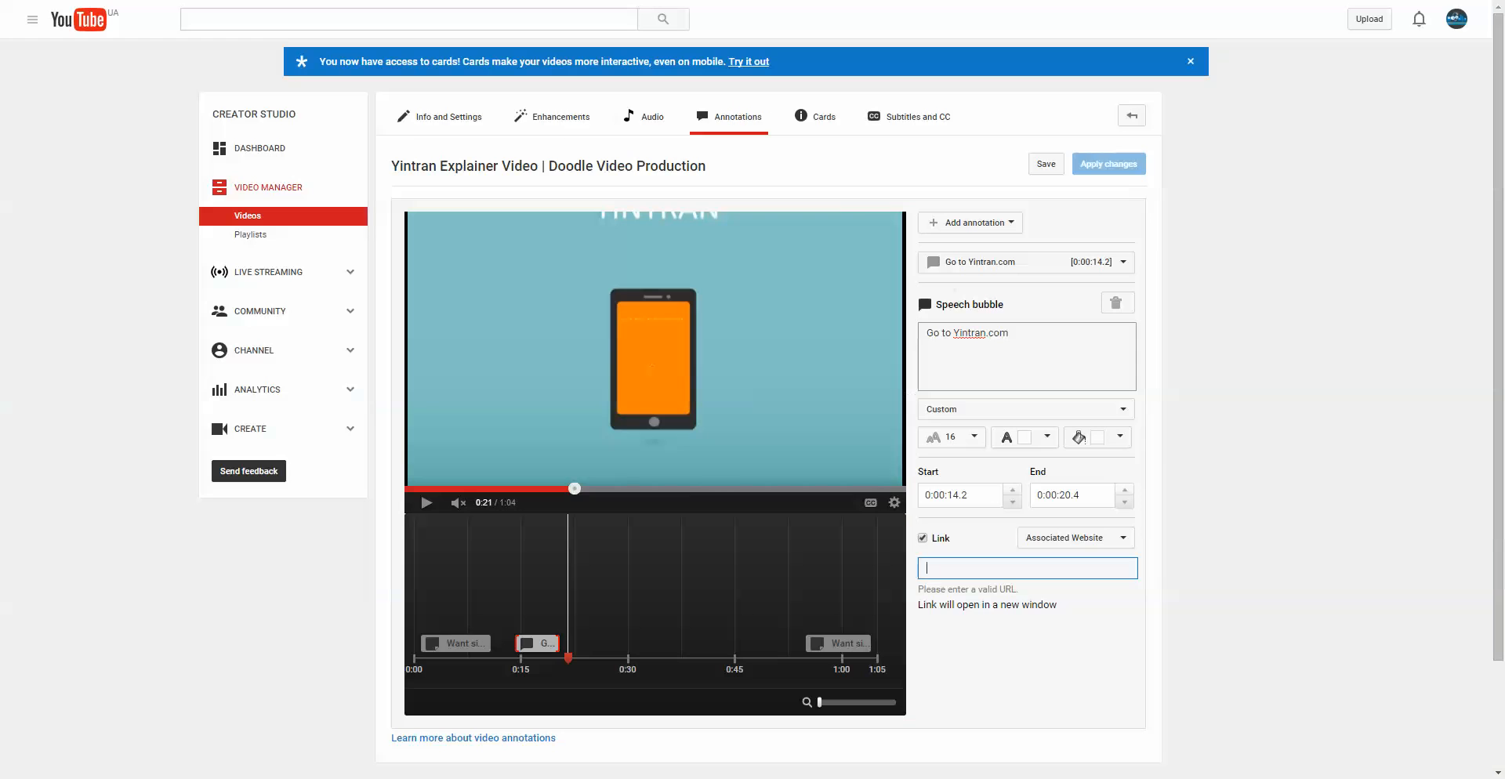
pyautogui.hotkey('ctrl', 'v')
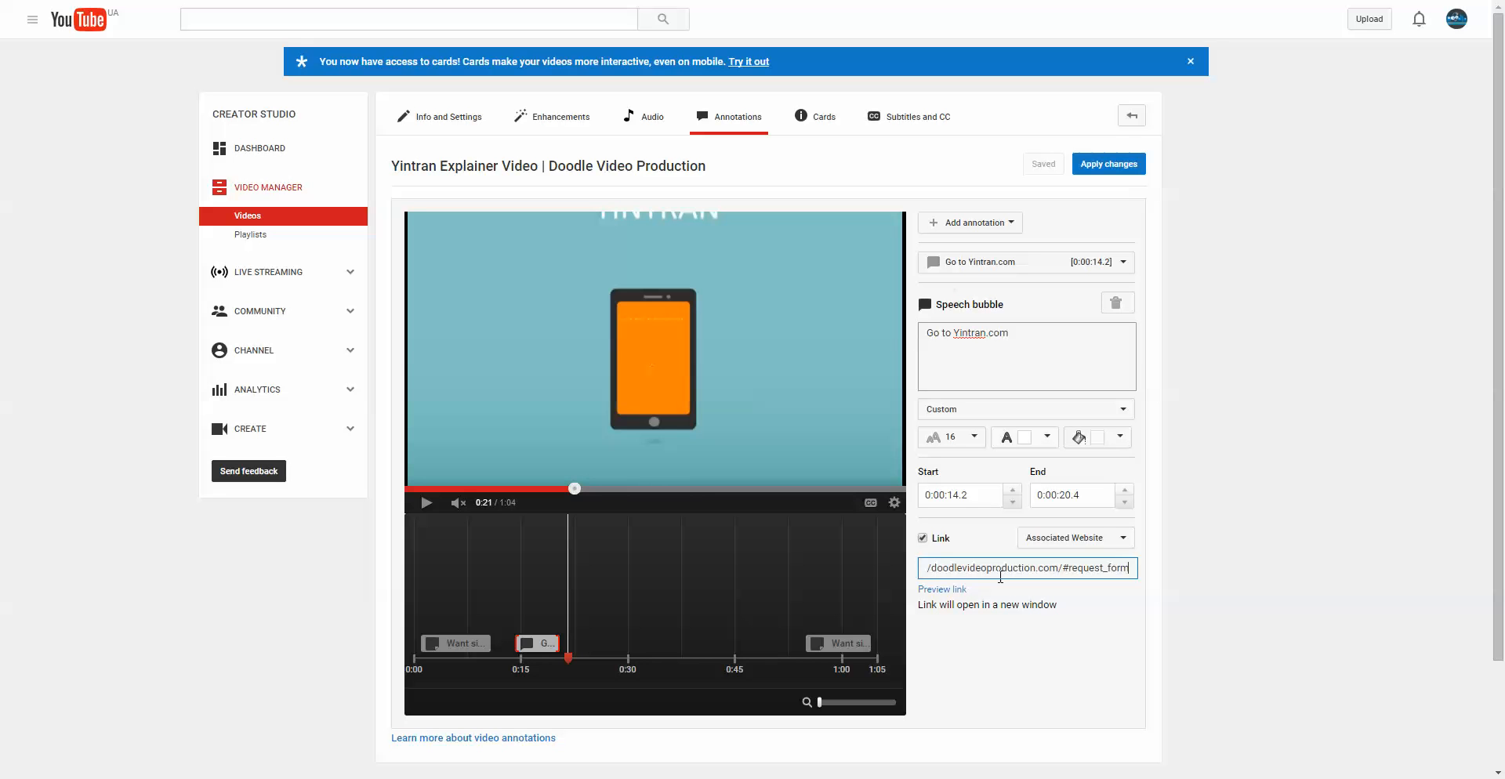
# - Check the speech bubble's link type and address, keep Associated Website, and apply the annotation changes to the video
pyautogui.click(1094, 539)
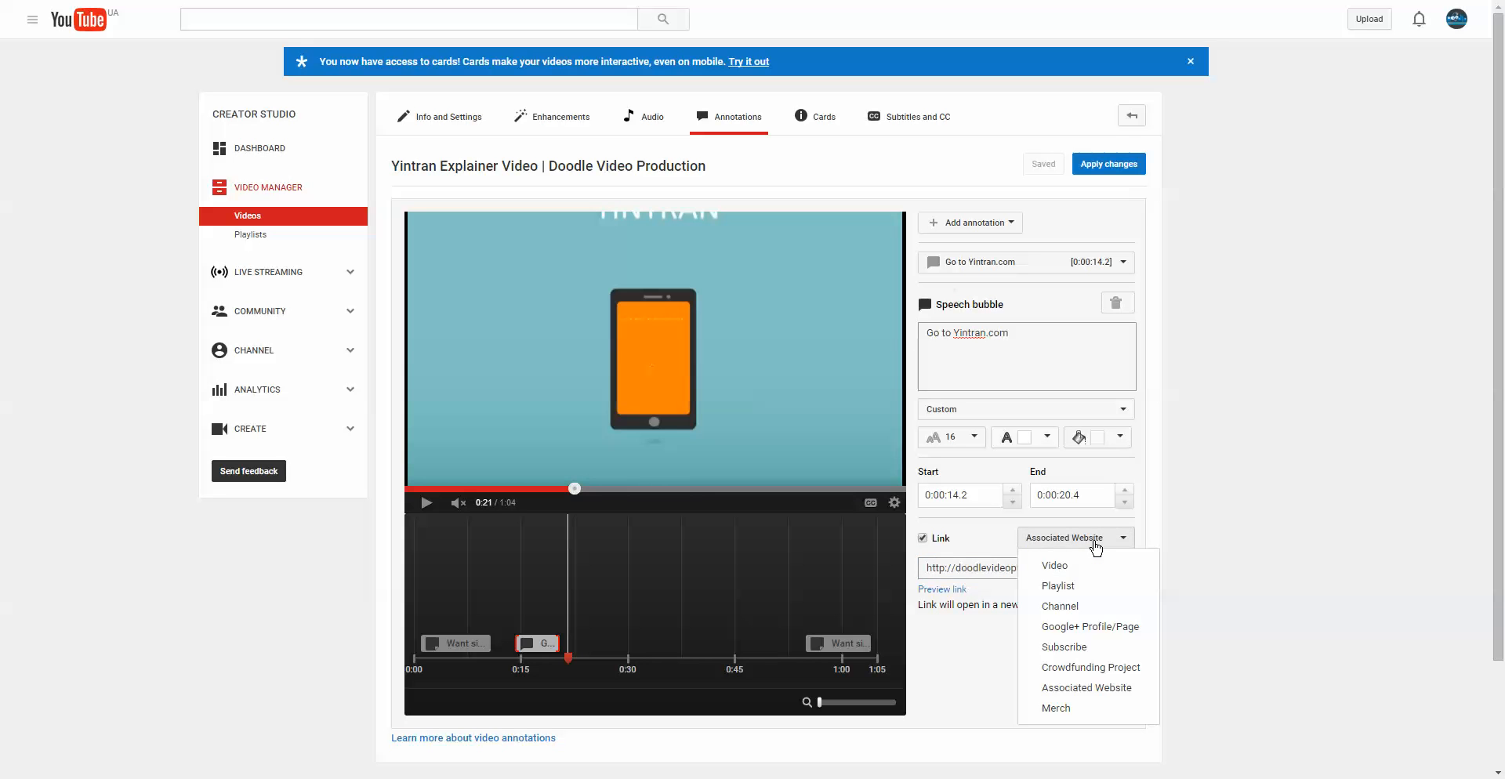
pyautogui.click(961, 564)
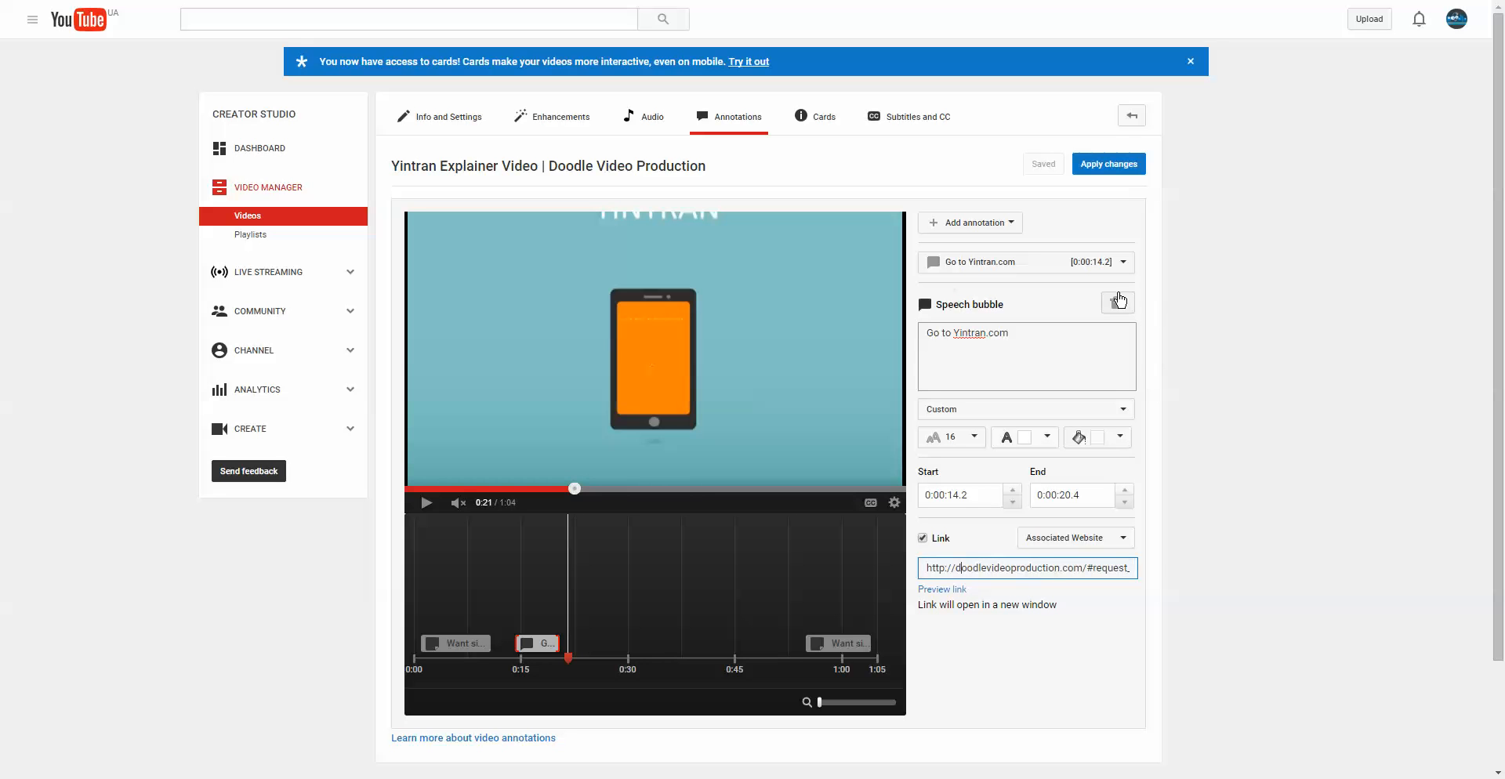
pyautogui.click(1045, 166)
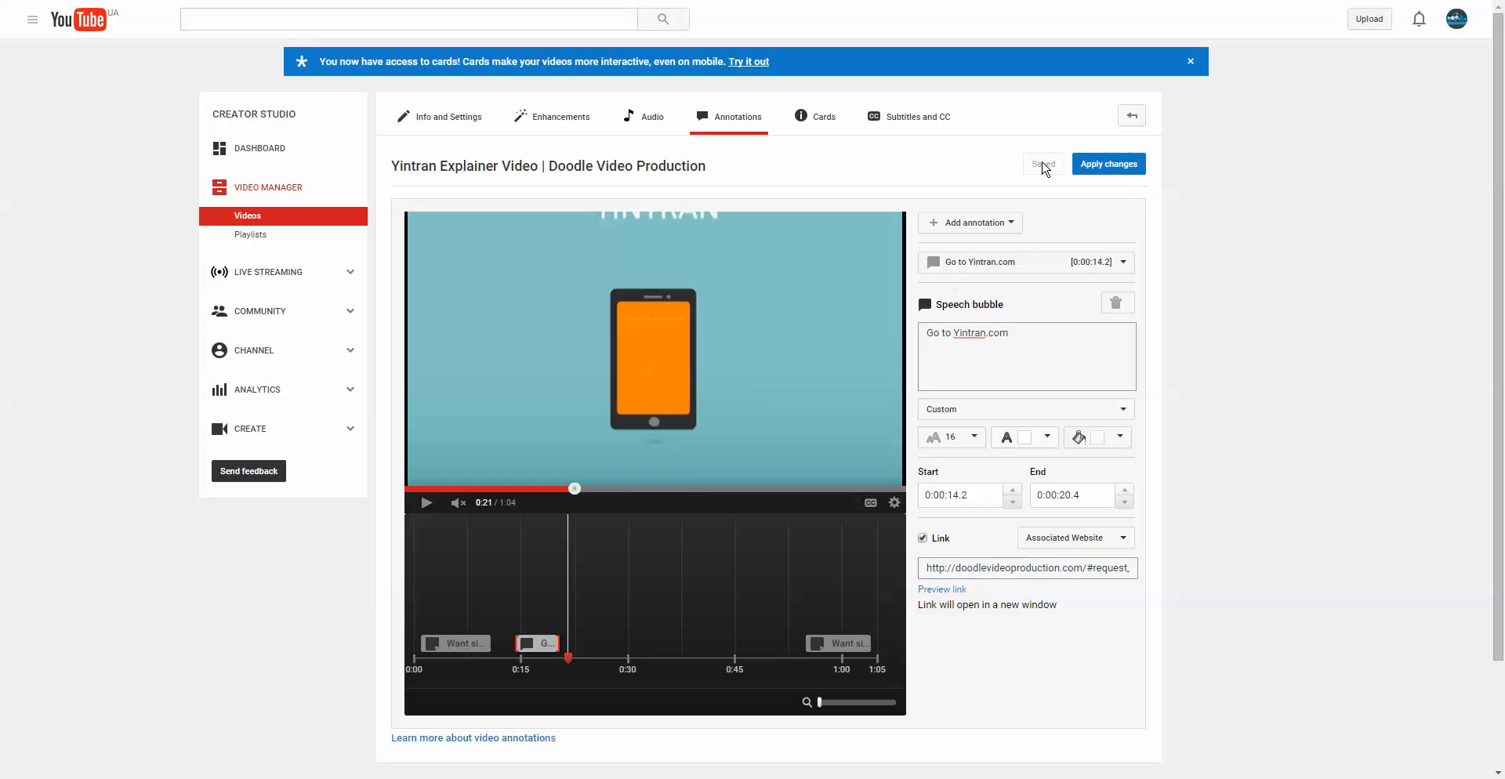
pyautogui.click(1106, 166)
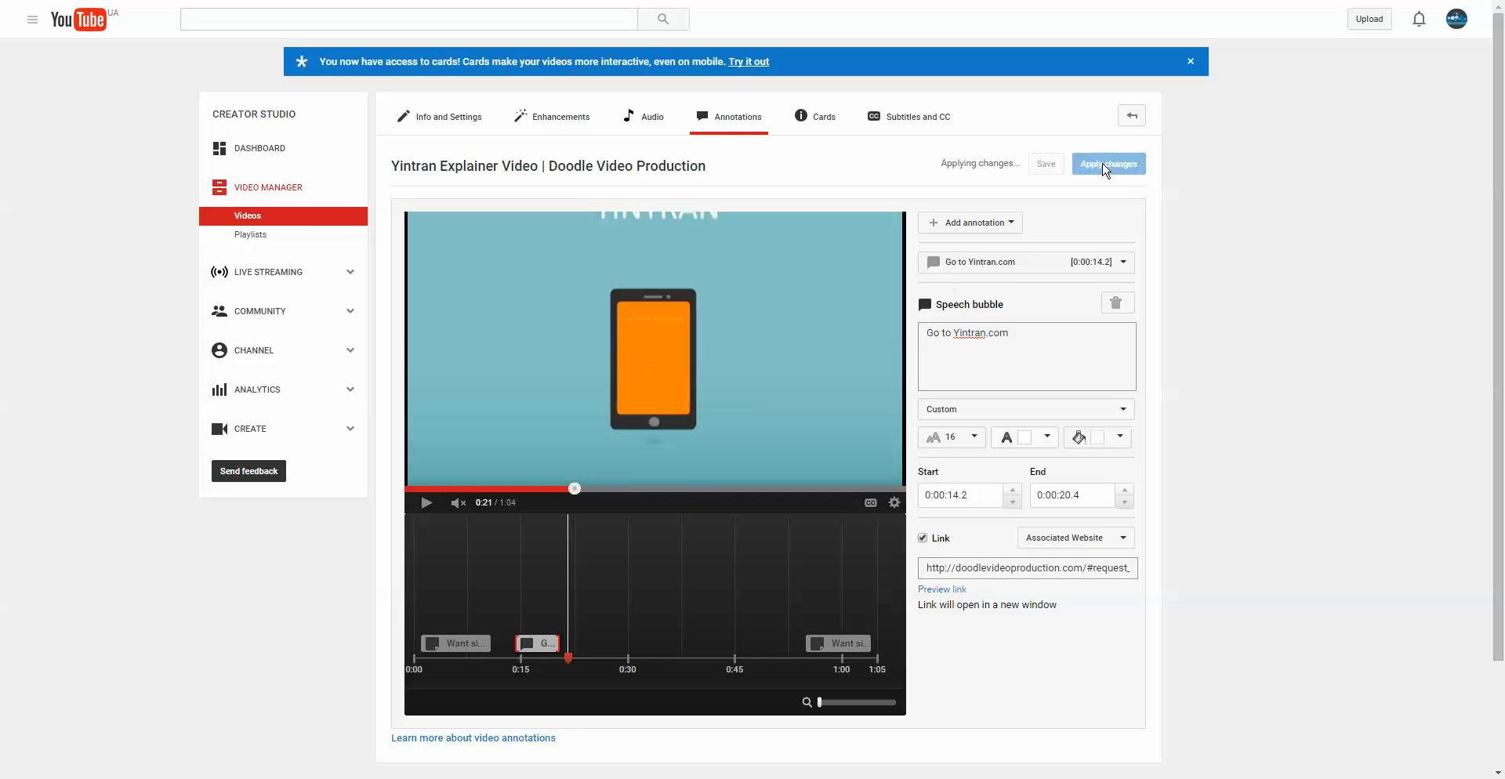
# - Test the speech bubble's link on the video's watch page during the phone scene and return to the video
pyautogui.click(549, 167)
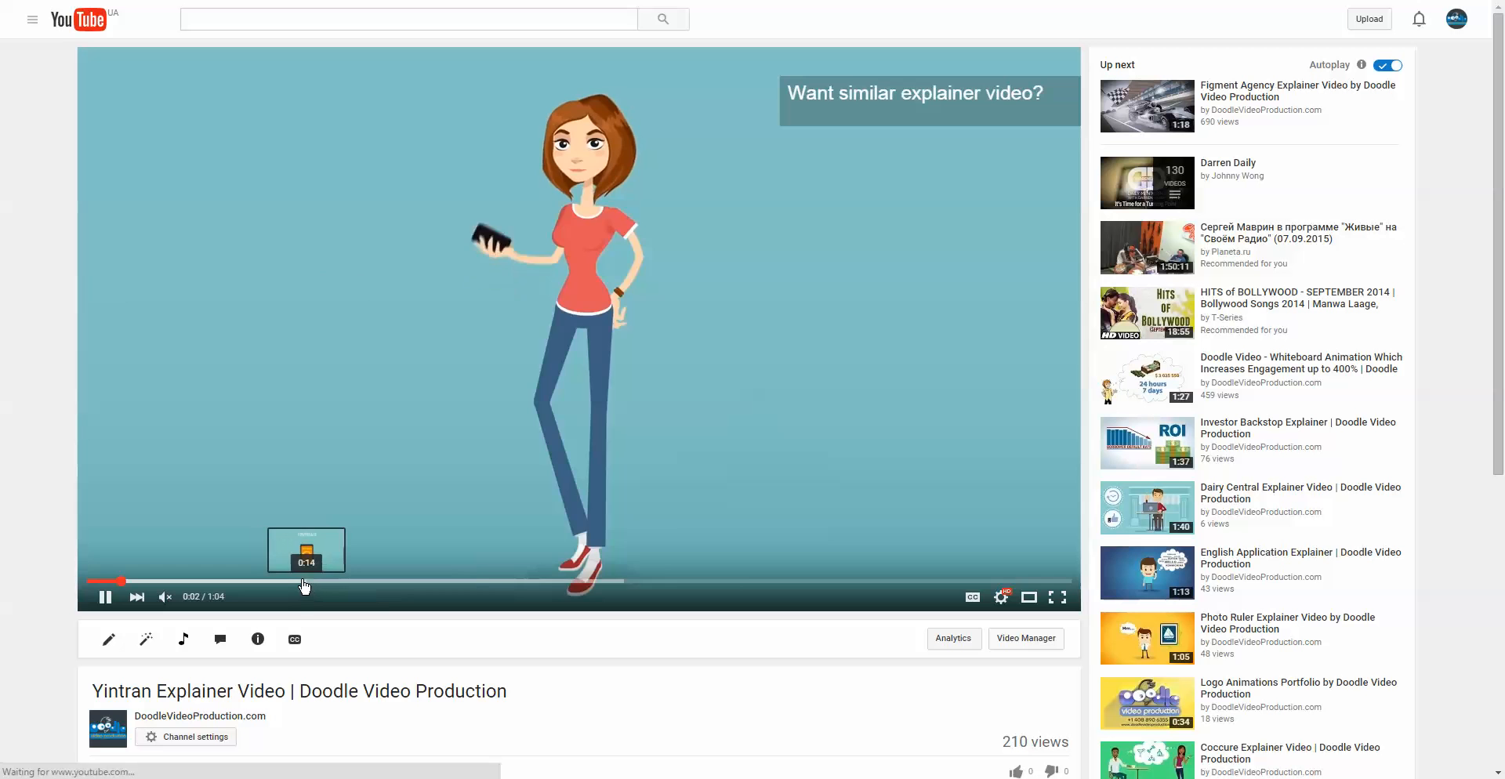
pyautogui.click(300, 582)
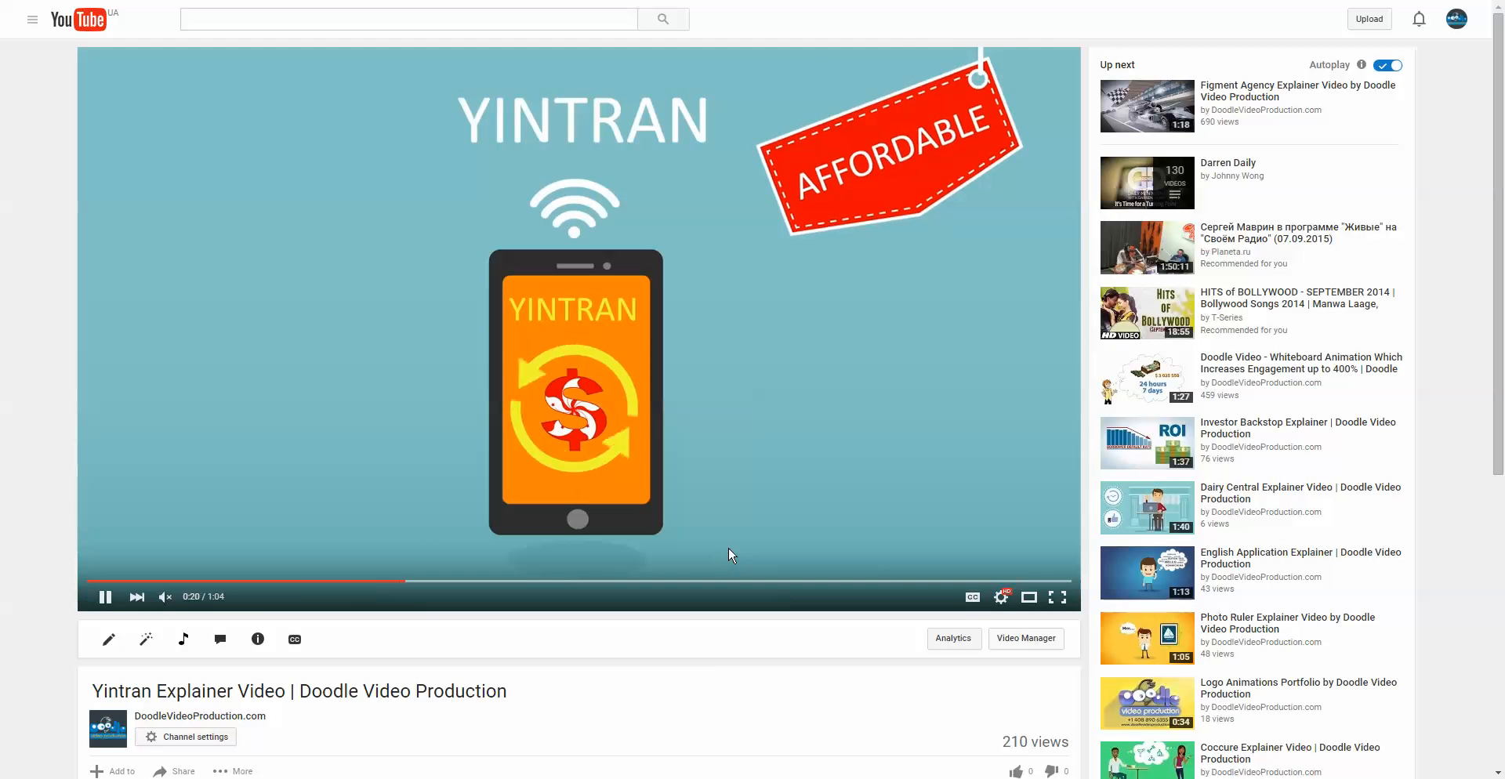
pyautogui.click(354, 581)
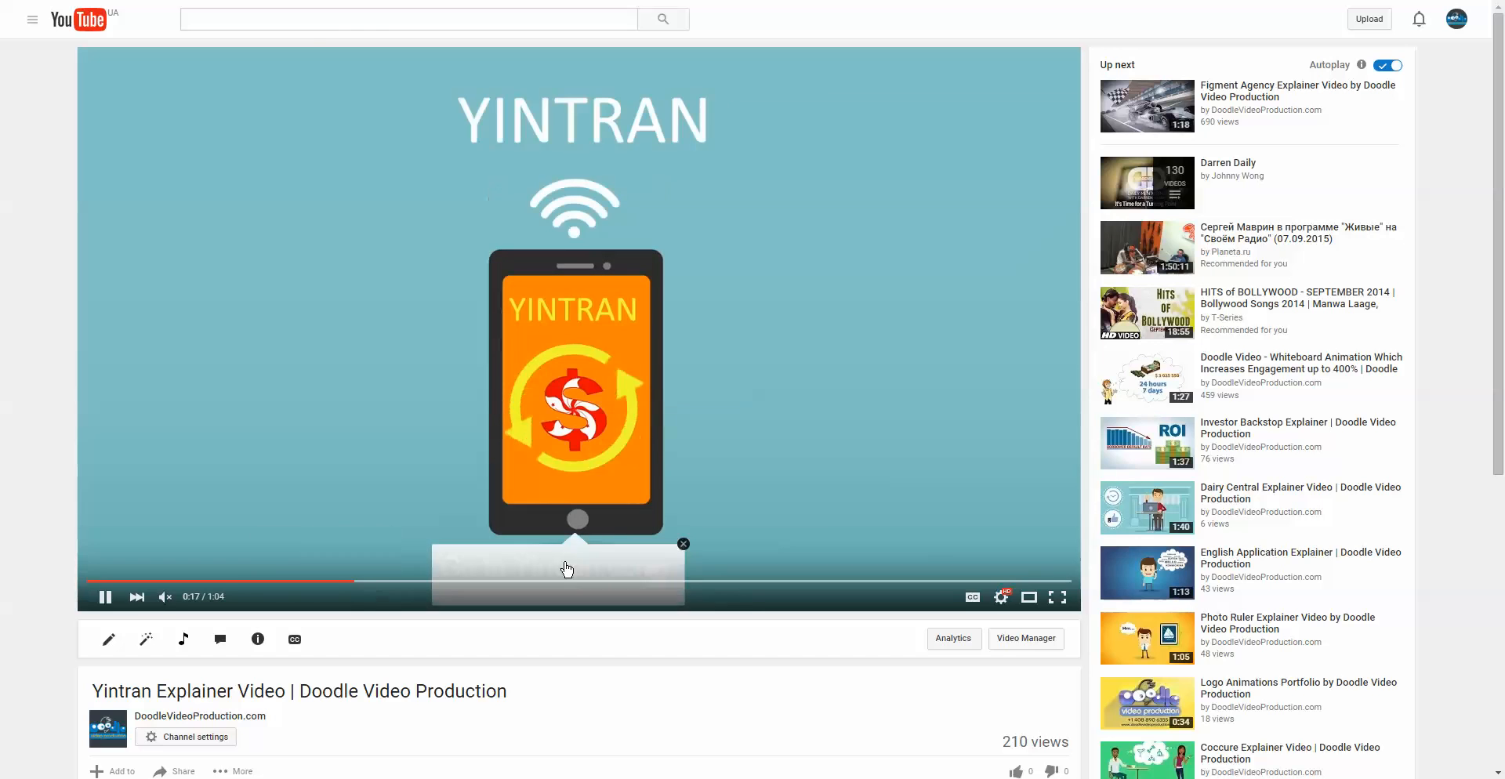
pyautogui.click(567, 570)
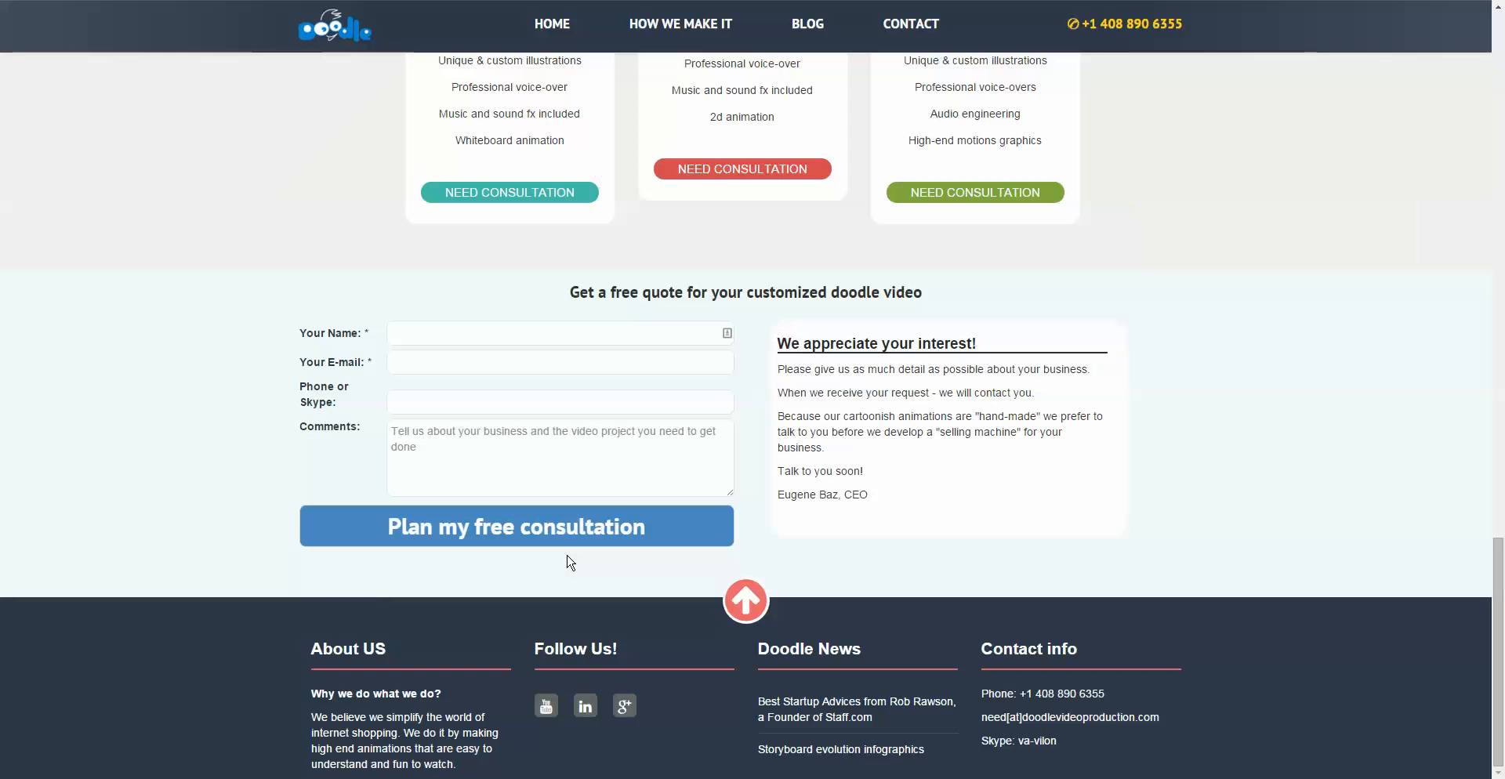
pyautogui.click(157, 0)
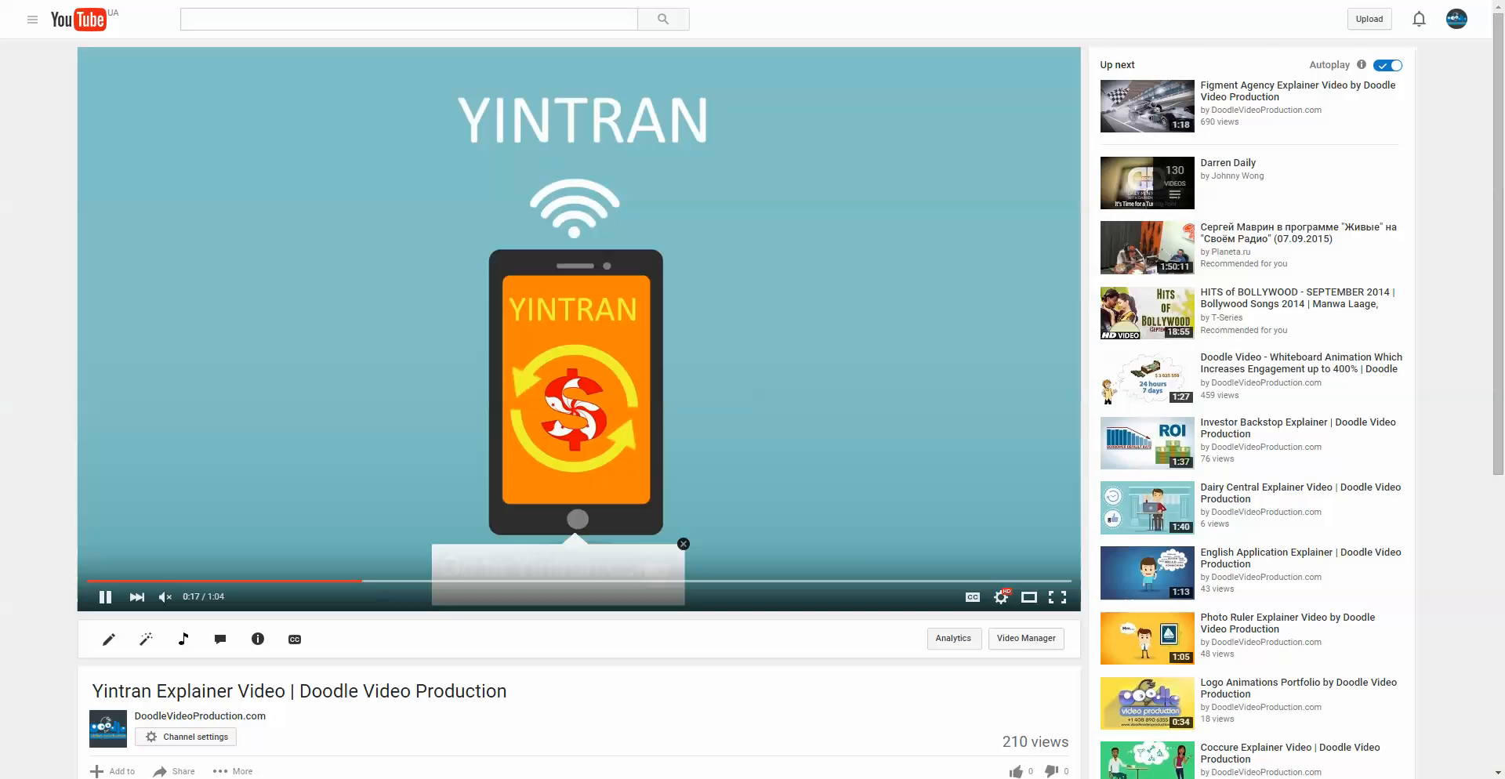